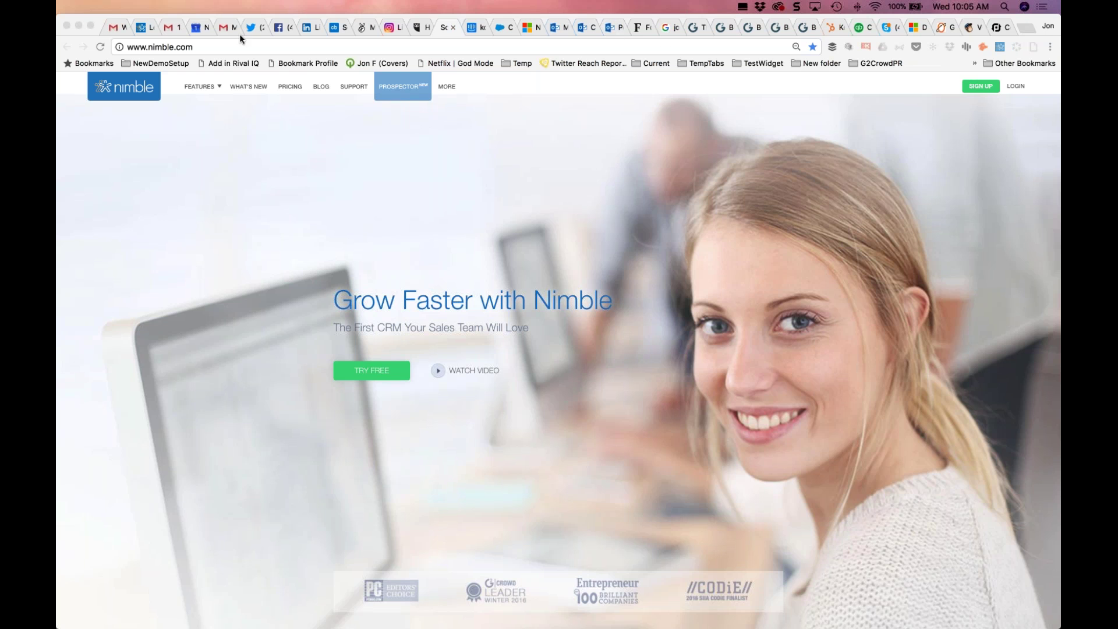
{"action": "left_click", "coordinate": [218, 29]}
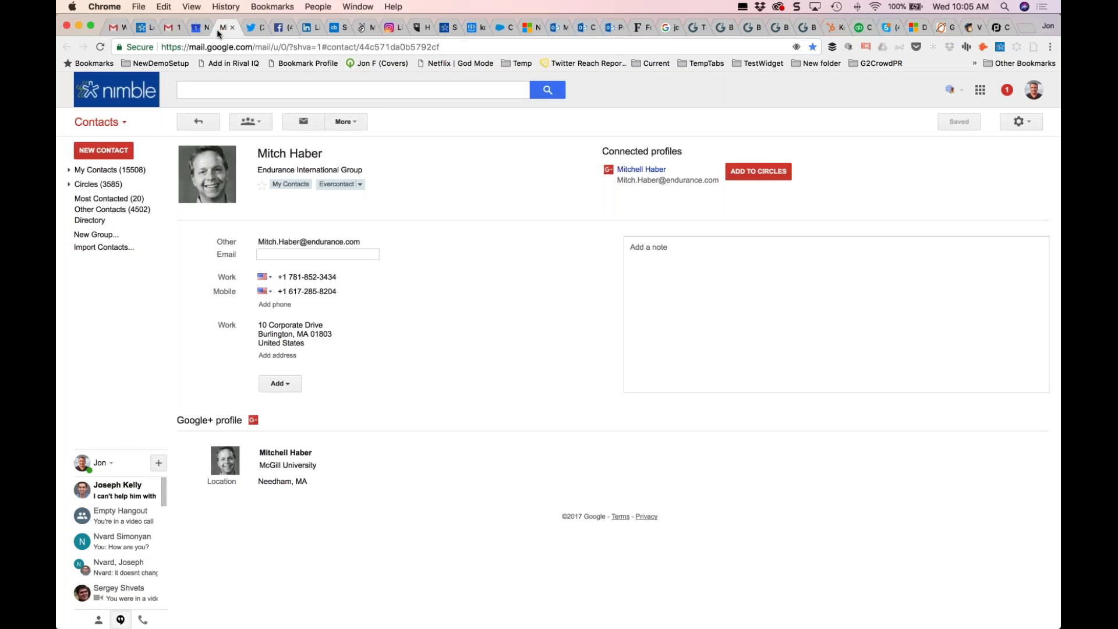
{"action": "left_click", "coordinate": [171, 30]}
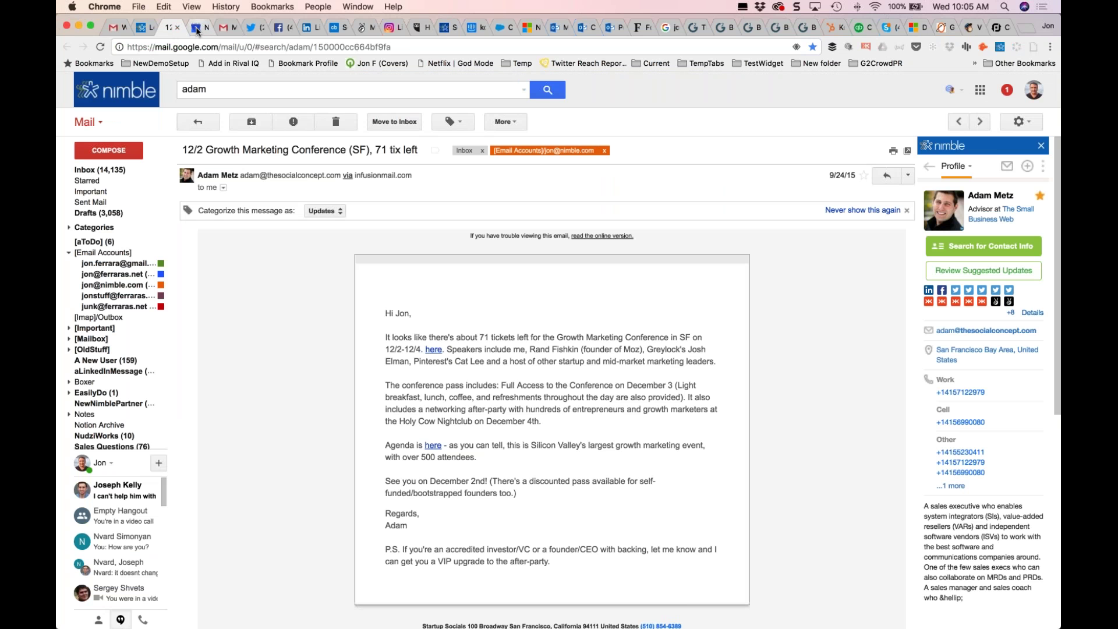
{"action": "left_click", "coordinate": [197, 29]}
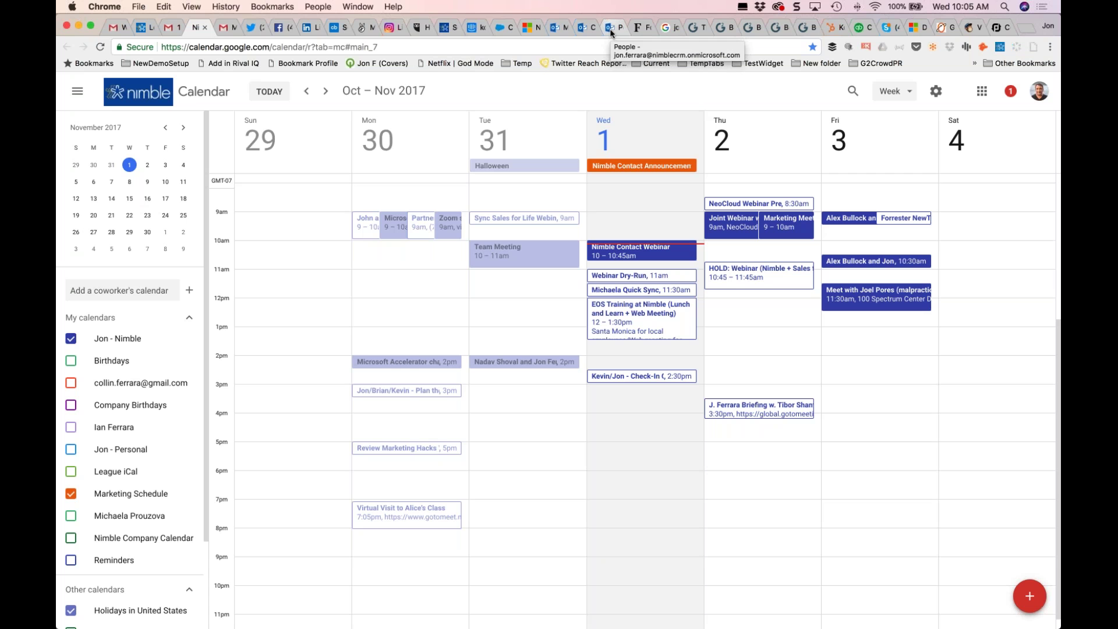
{"action": "left_click", "coordinate": [450, 28]}
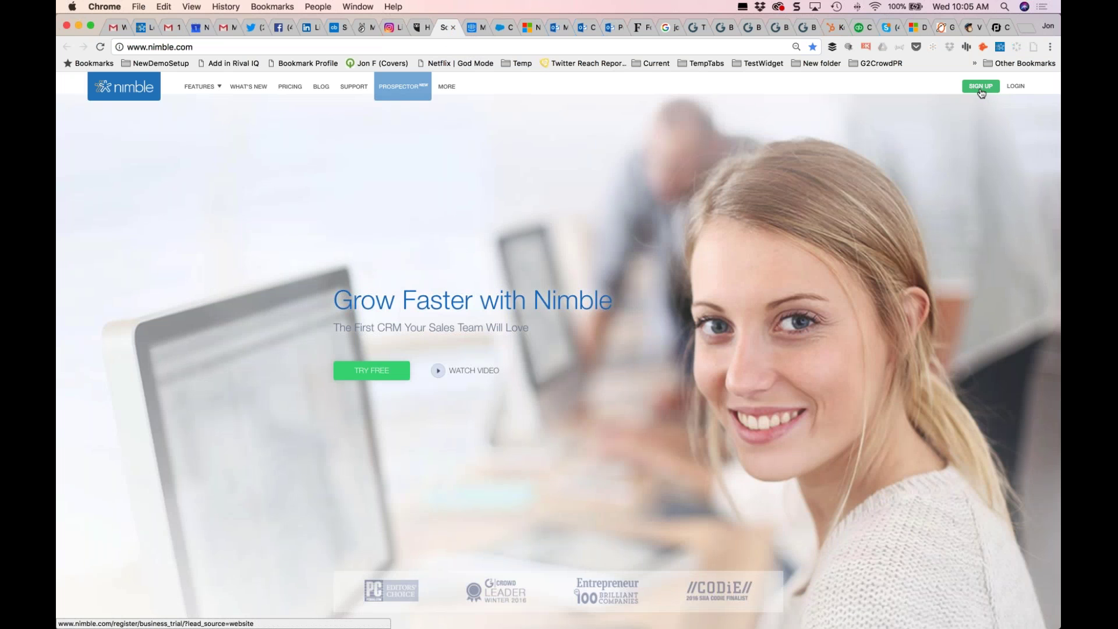
{"action": "left_click", "coordinate": [612, 27]}
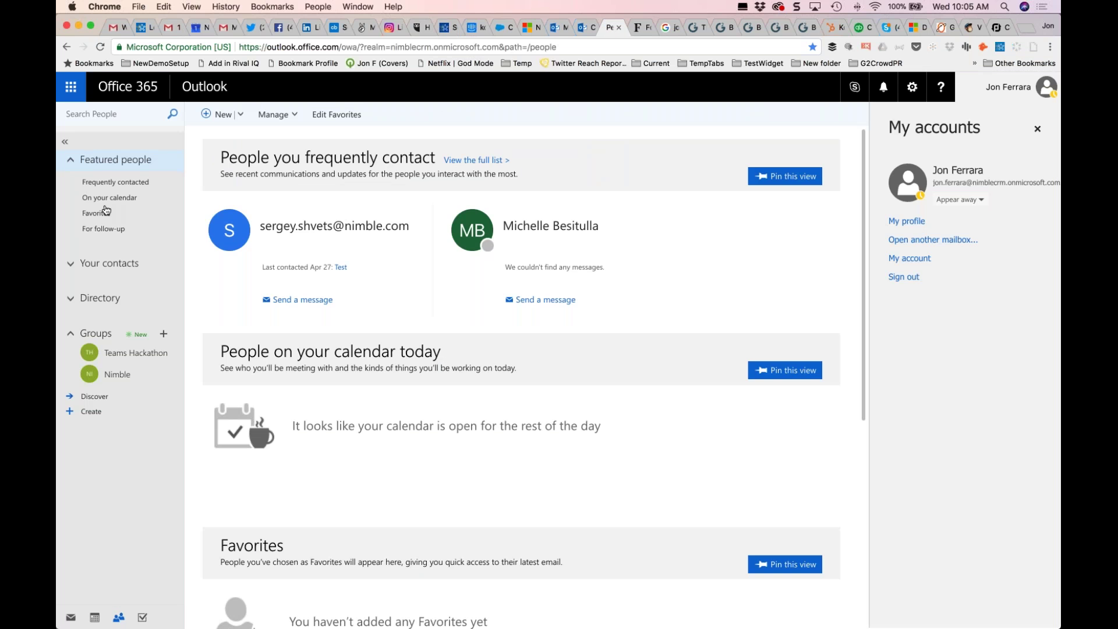
- List all 2736 Outlook contacts and open a contact's details card
{"action": "left_click", "coordinate": [122, 267]}
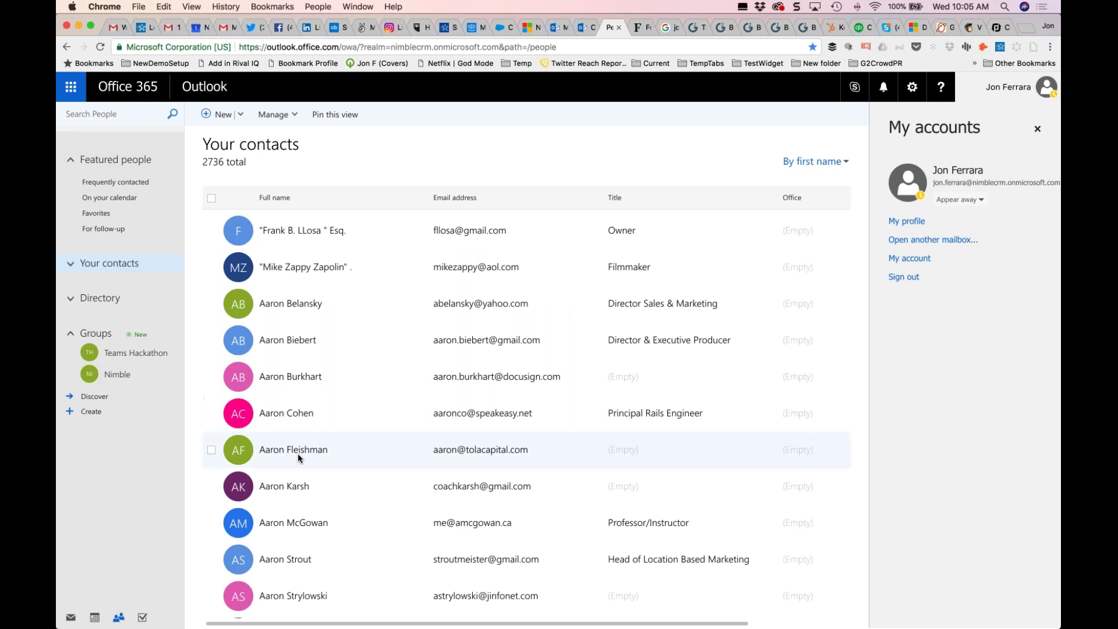
{"action": "left_click", "coordinate": [299, 517]}
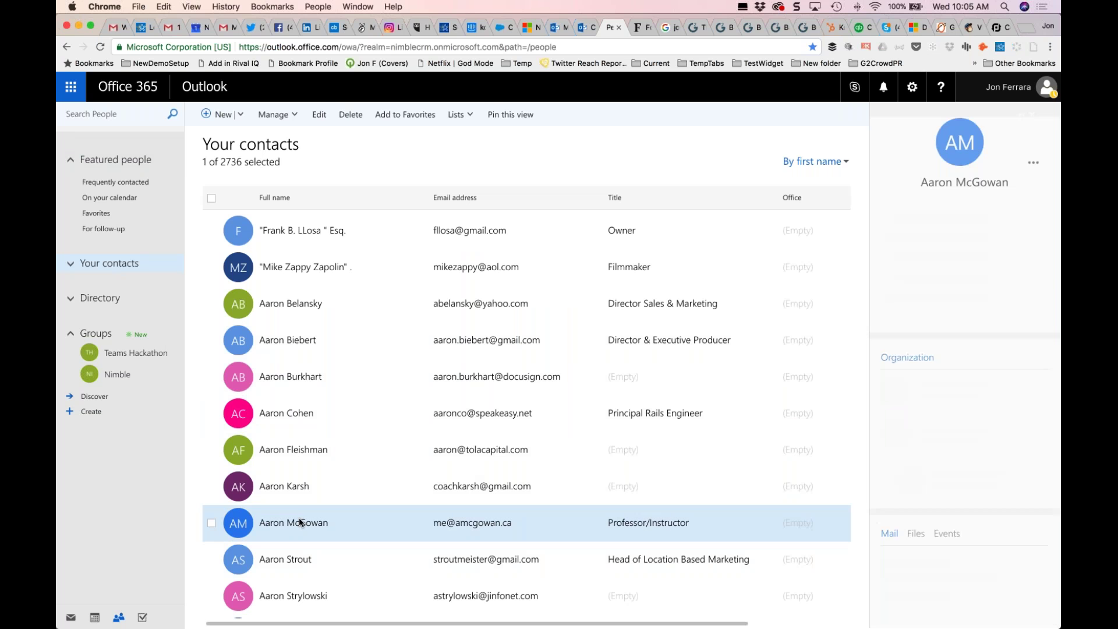
{"action": "left_click", "coordinate": [287, 463]}
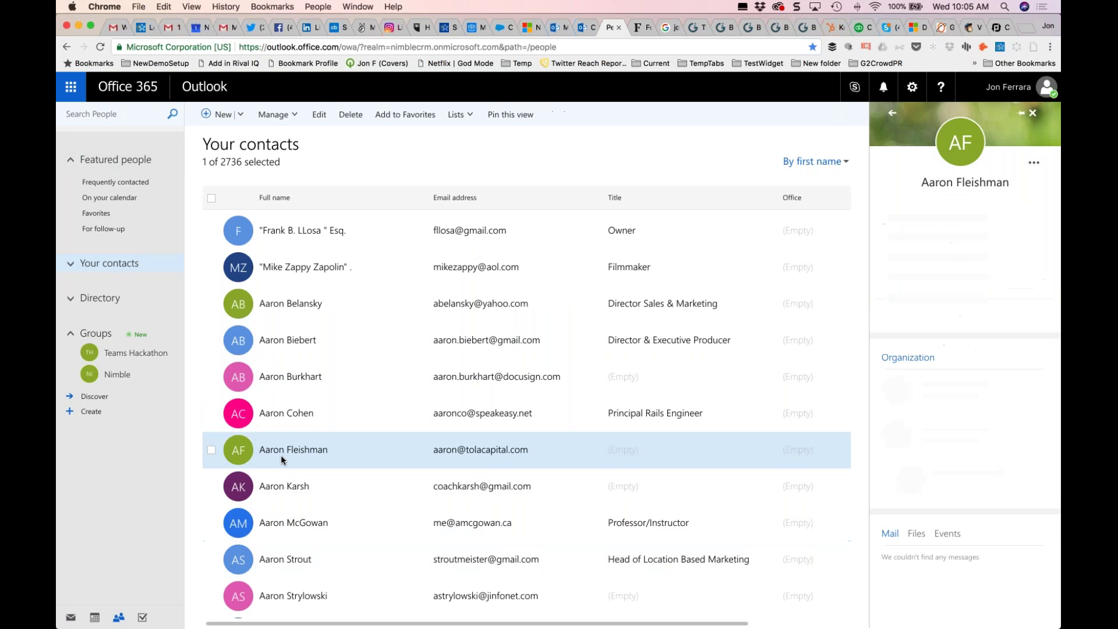
- Glance at Outlook mail, the November 2017 calendar and Nimble in Gmail, then return to contacts
{"action": "left_click", "coordinate": [554, 30]}
{"action": "left_click", "coordinate": [580, 33]}
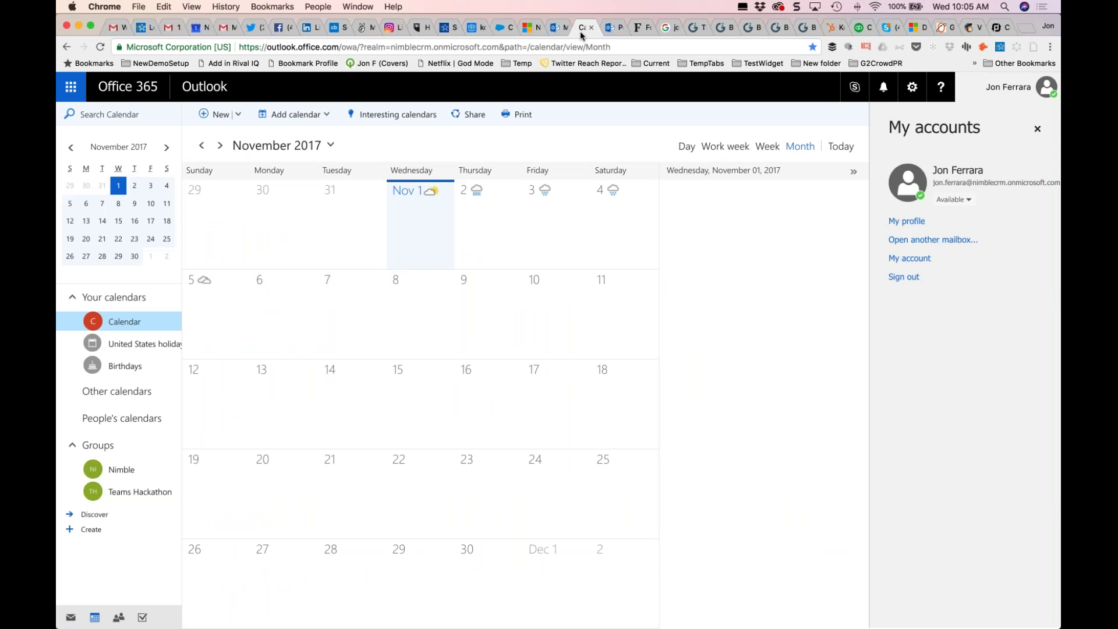
{"action": "left_click", "coordinate": [608, 30]}
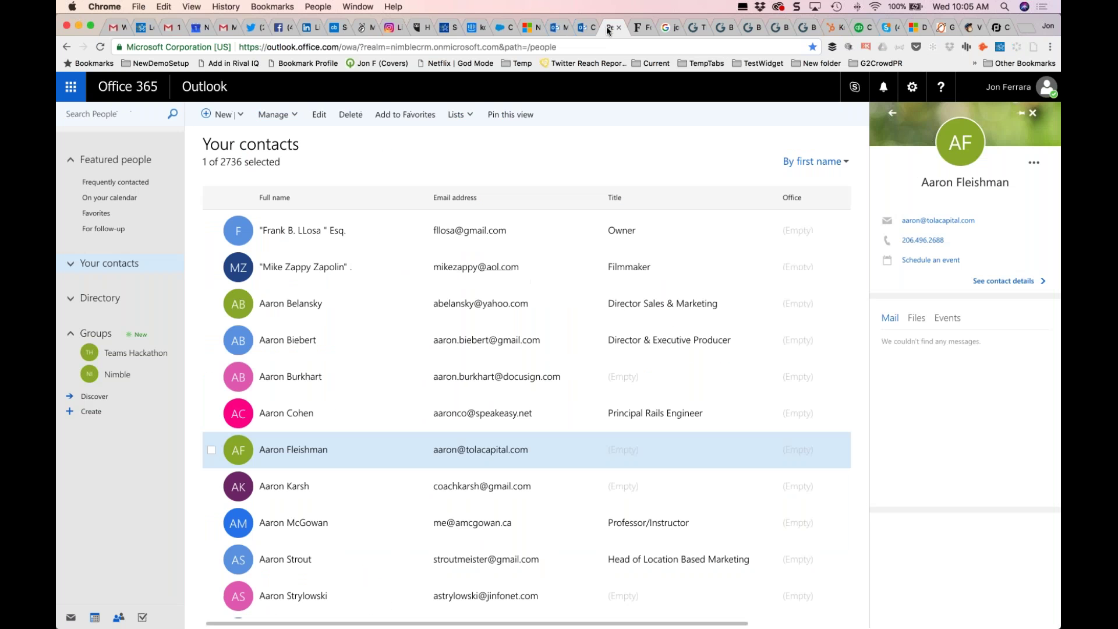
{"action": "left_click", "coordinate": [225, 29]}
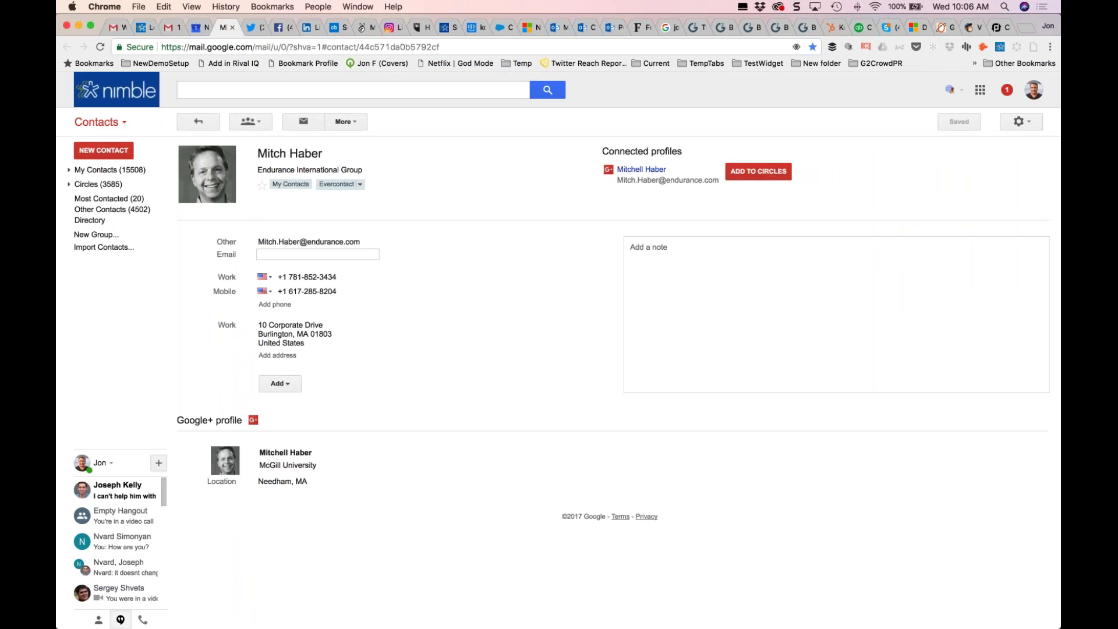
{"action": "left_click", "coordinate": [608, 27]}
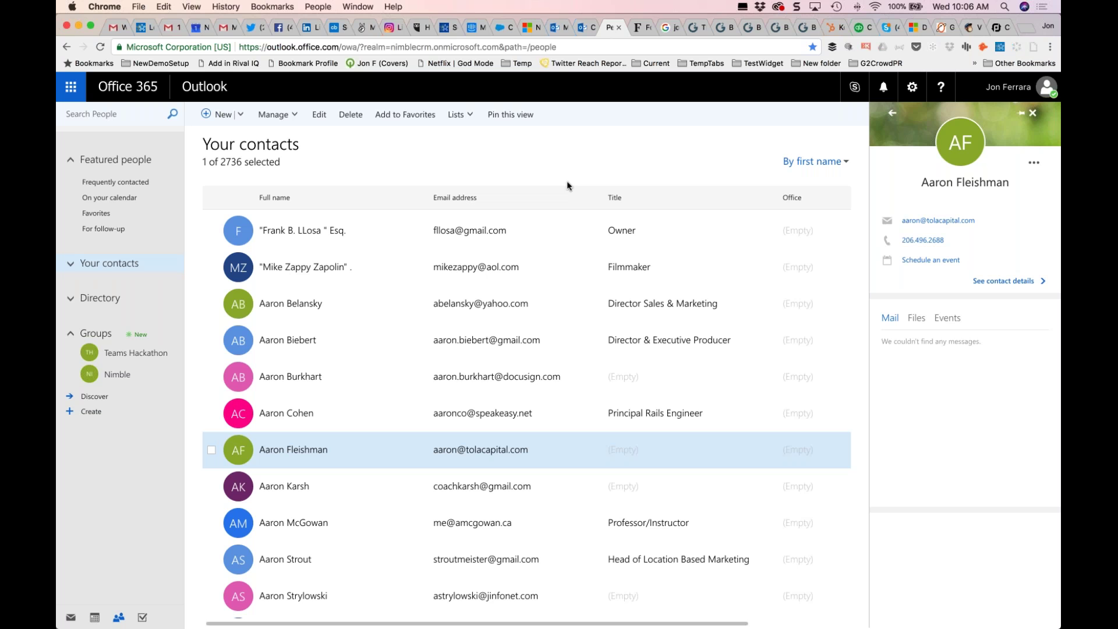
- Filter the Nimble contact's Pending & History to Messages only, then return to the Outlook contacts
{"action": "left_click", "coordinate": [142, 29]}
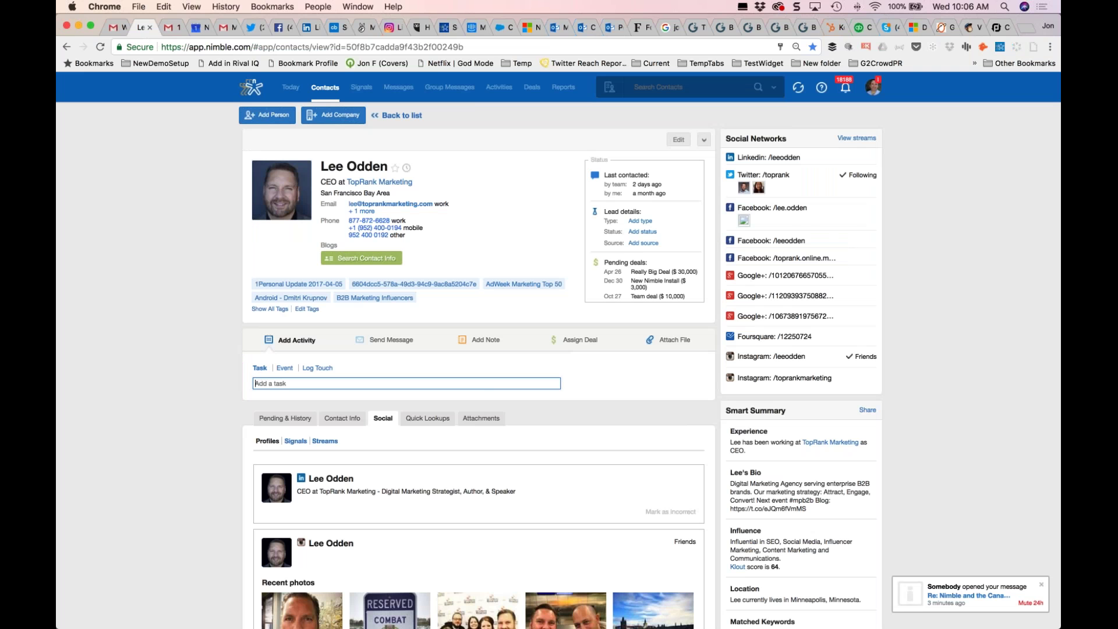
{"action": "scroll", "coordinate": [593, 361], "scroll_direction": "down", "scroll_amount": 5}
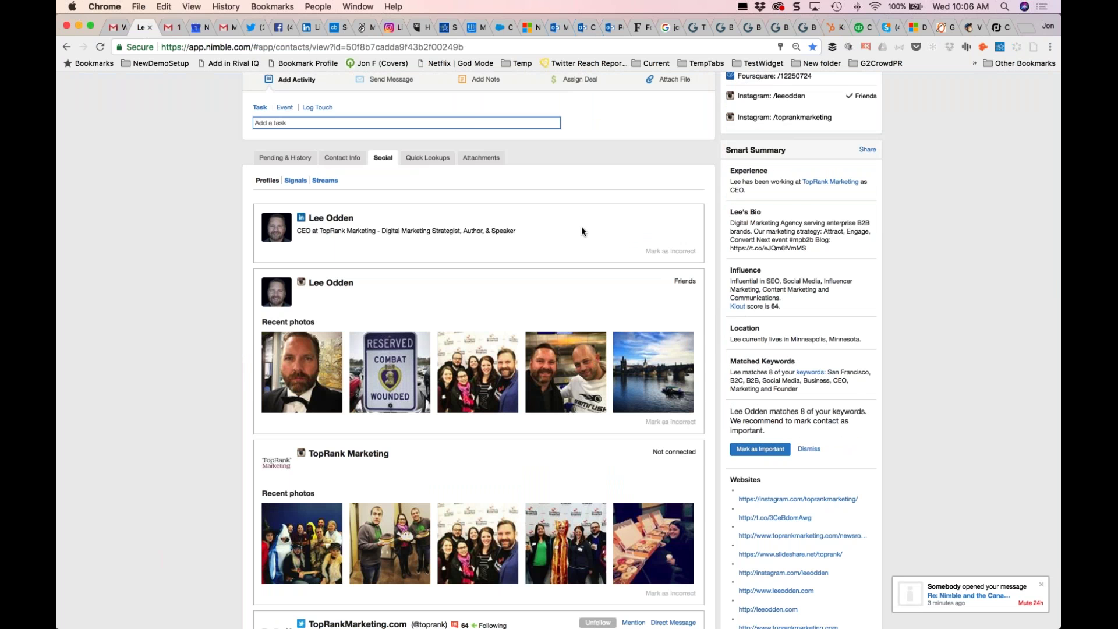
{"action": "scroll", "coordinate": [581, 231], "scroll_direction": "up", "scroll_amount": 1}
{"action": "left_click", "coordinate": [287, 216]}
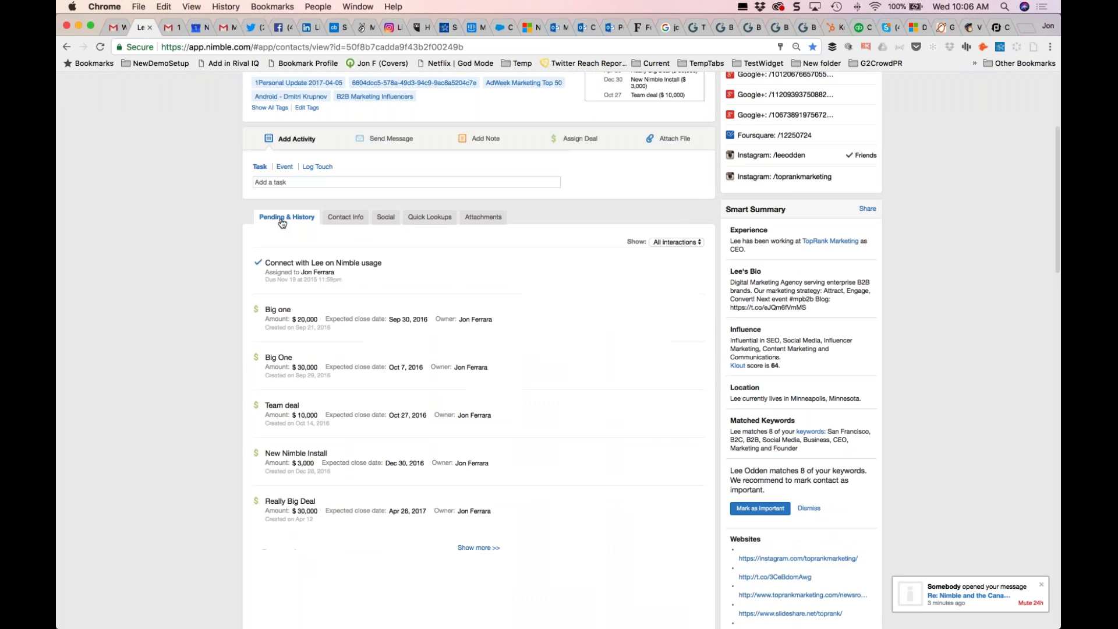
{"action": "left_click", "coordinate": [674, 243]}
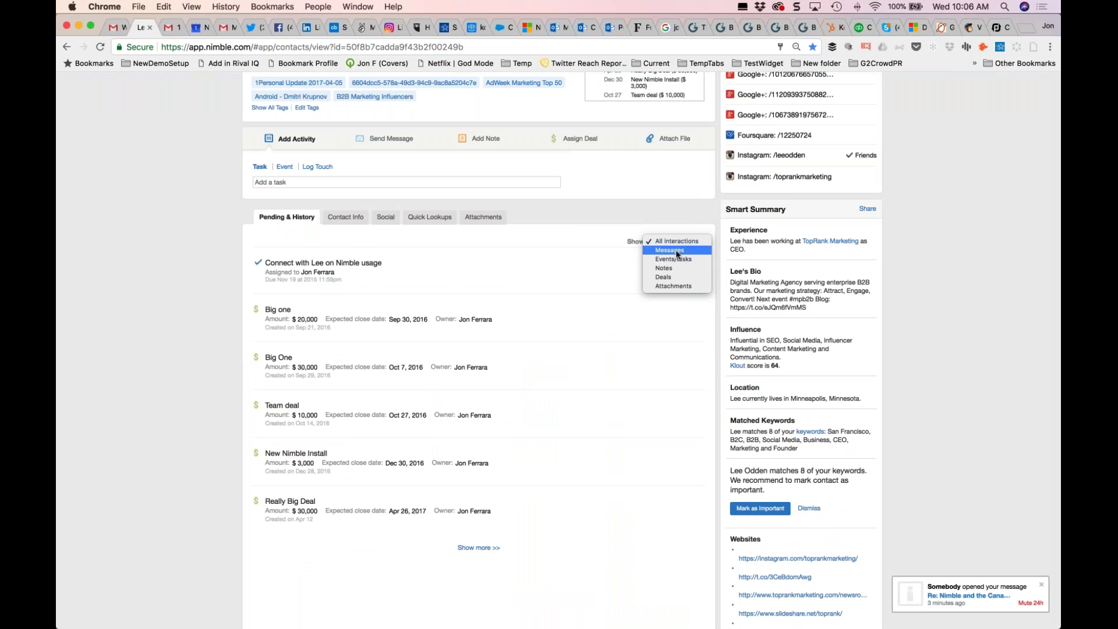
{"action": "left_click", "coordinate": [670, 252]}
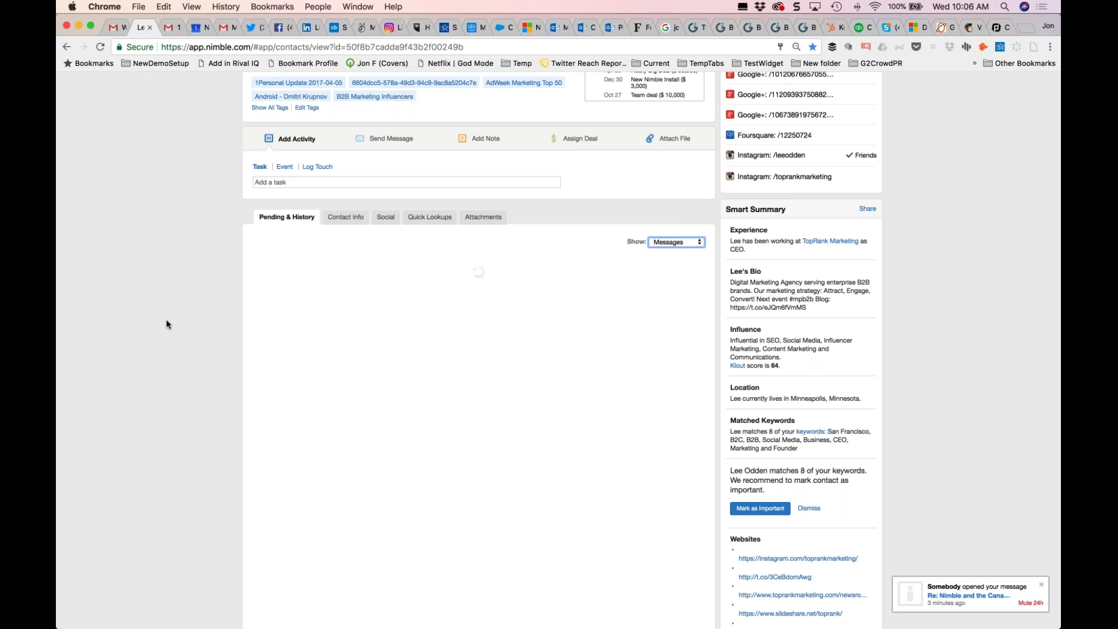
{"action": "scroll", "coordinate": [166, 324], "scroll_direction": "up", "scroll_amount": 5}
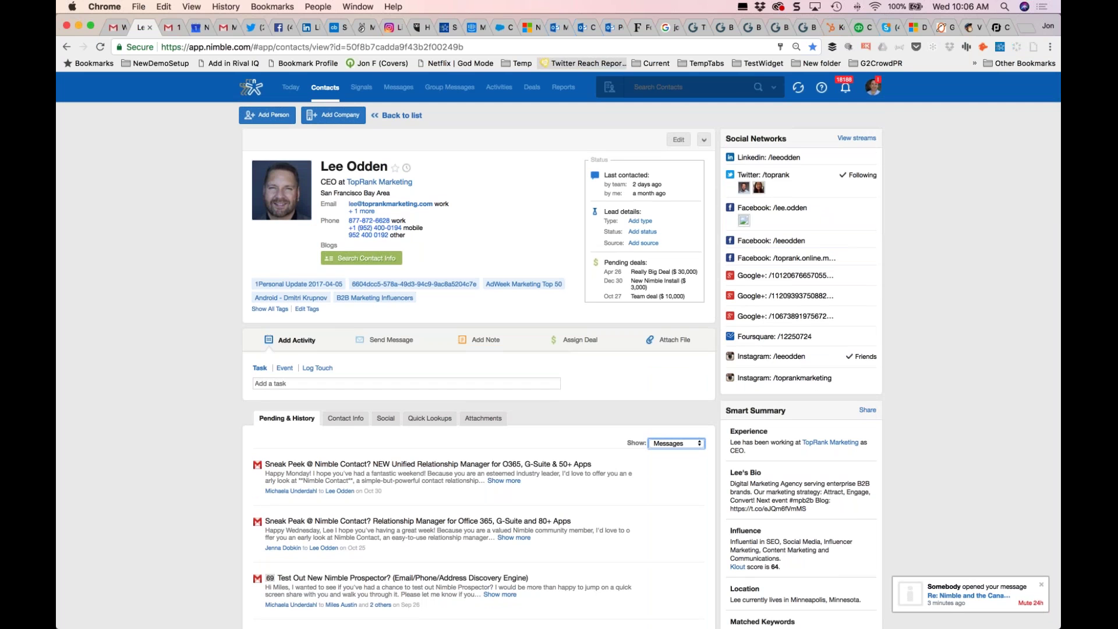
{"action": "left_click", "coordinate": [612, 27]}
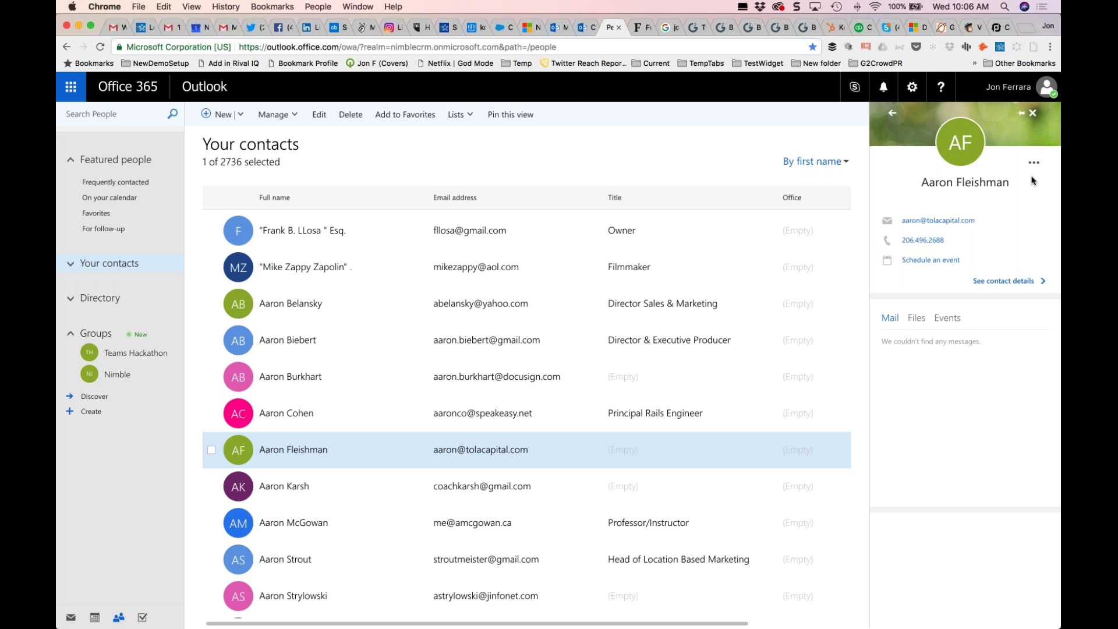
- Look over PieSync's seven connections, the Nimble homepage and the 63-message Outlook inbox
{"action": "left_click", "coordinate": [996, 28]}
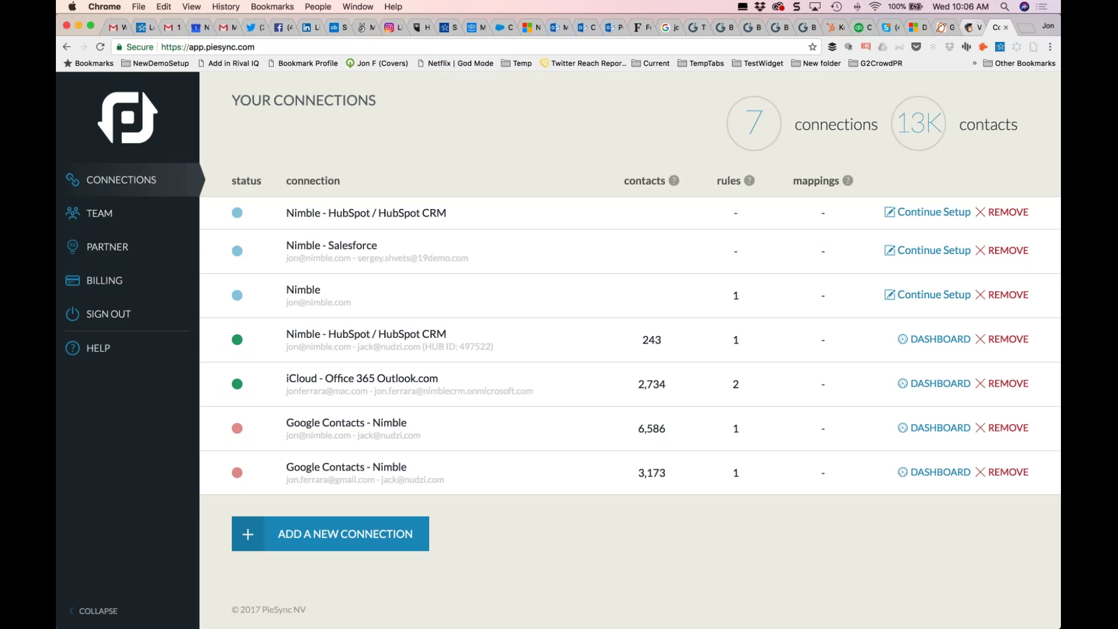
{"action": "left_click", "coordinate": [444, 28]}
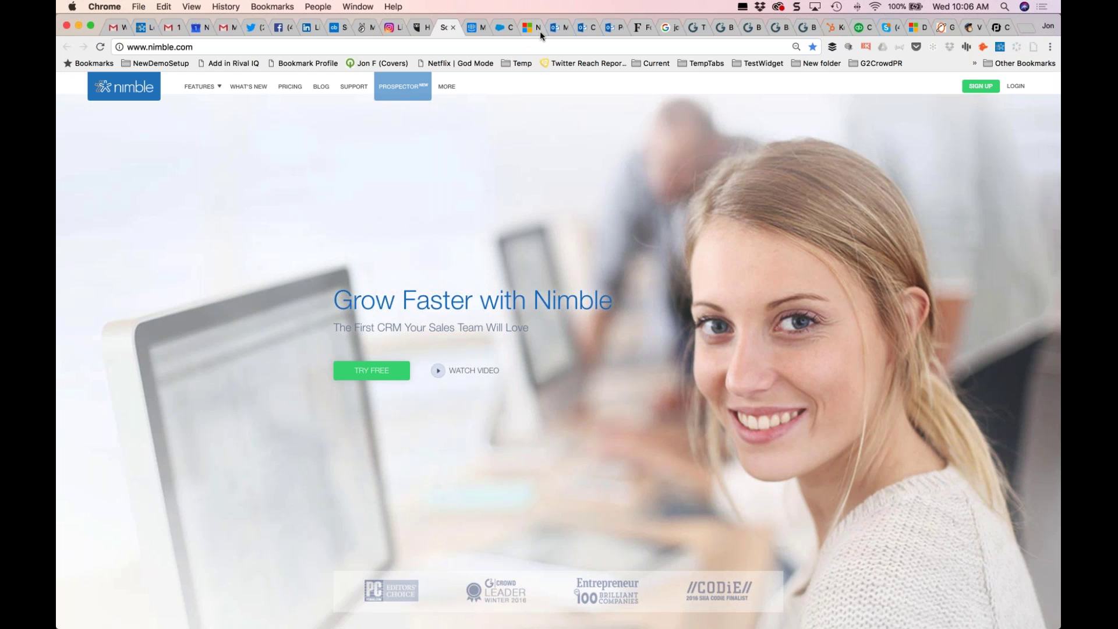
{"action": "left_click", "coordinate": [557, 28]}
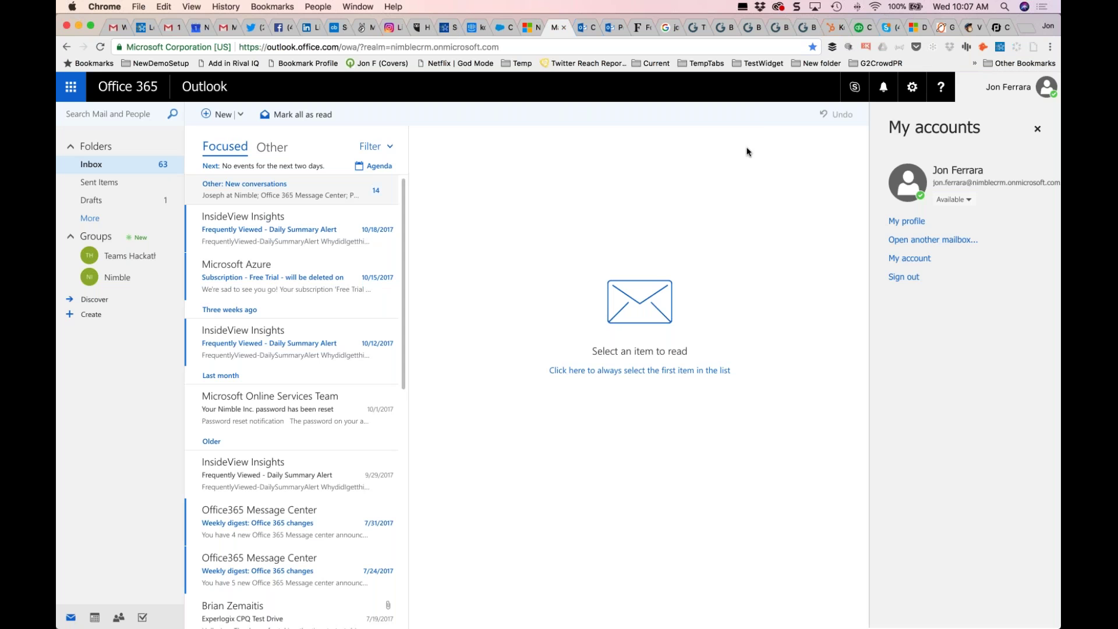
{"action": "left_click", "coordinate": [804, 27]}
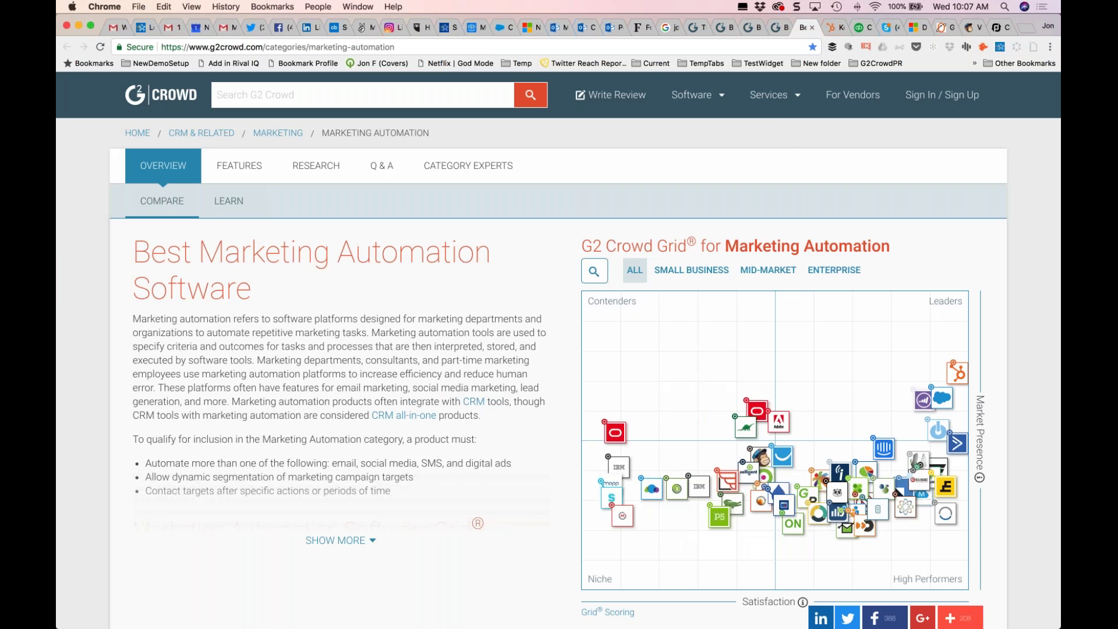
- Scroll the G2 Crowd marketing automation page and view the Mailchimp contact page
{"action": "scroll", "coordinate": [559, 349], "scroll_direction": "down", "scroll_amount": 2}
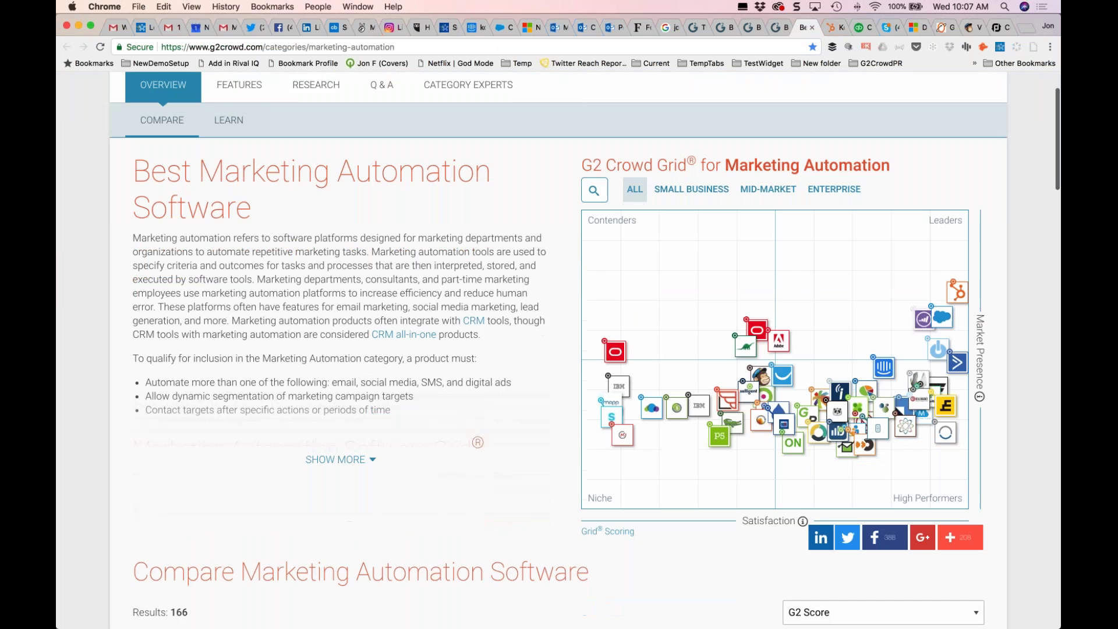
{"action": "scroll", "coordinate": [559, 349], "scroll_direction": "down", "scroll_amount": 2}
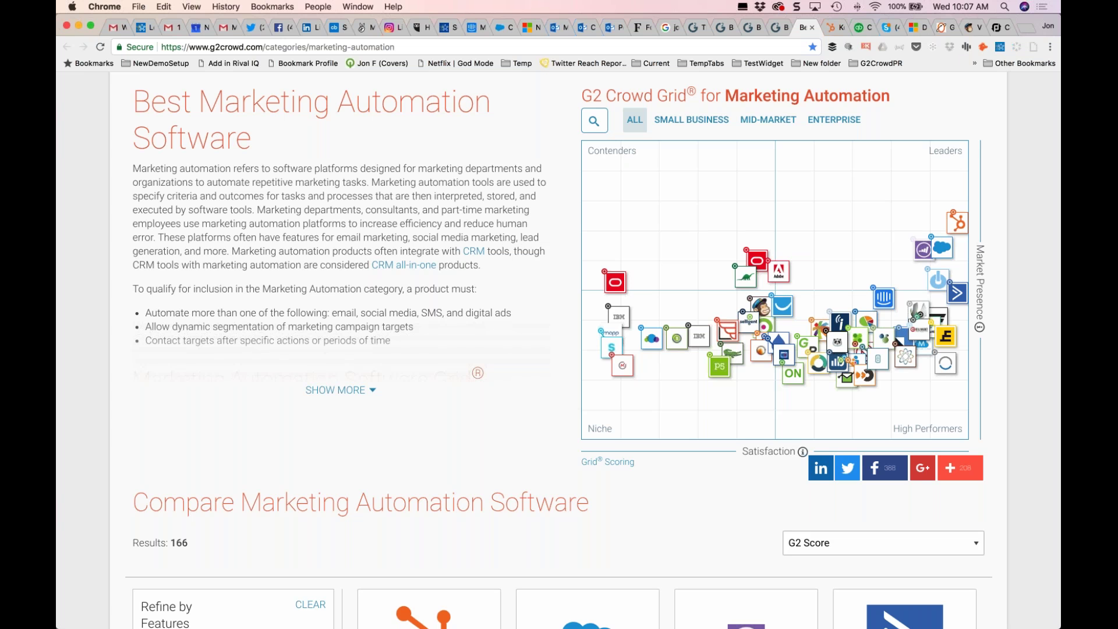
{"action": "left_click", "coordinate": [971, 27]}
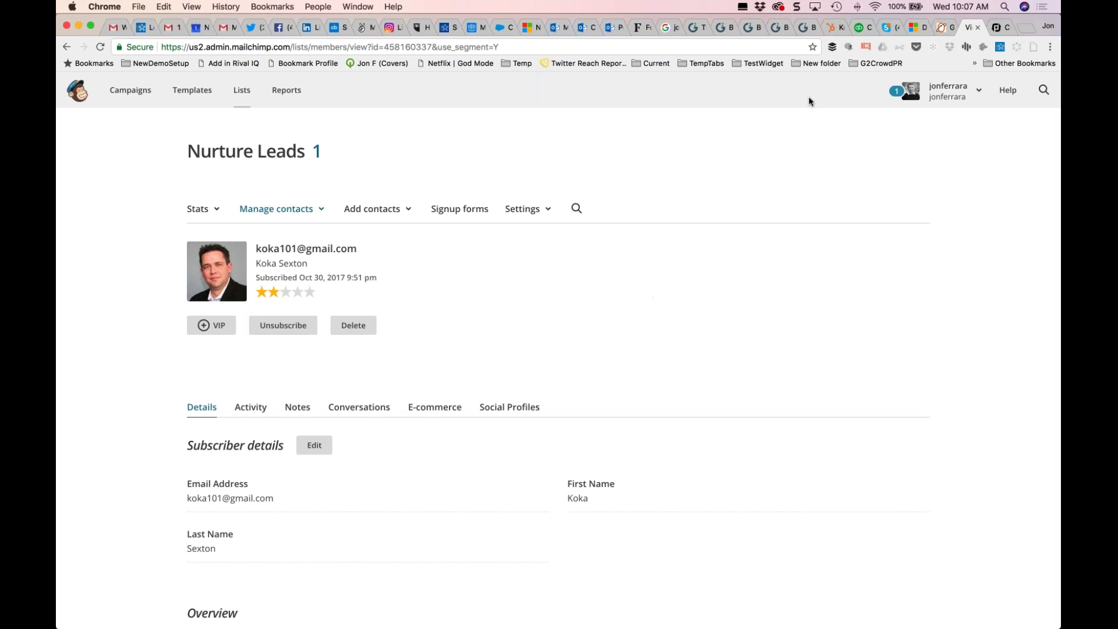
- Filter the G2 Crowd CRM grid to small-business products, then bring up the Salesforce contact record
{"action": "left_click", "coordinate": [721, 29]}
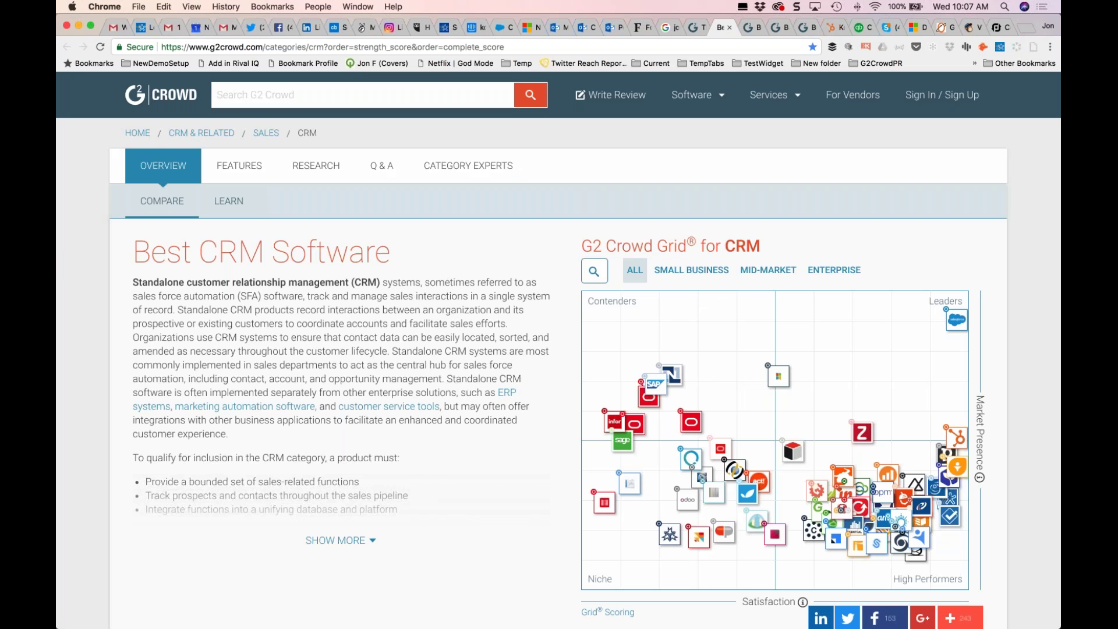
{"action": "scroll", "coordinate": [441, 364], "scroll_direction": "down", "scroll_amount": 5}
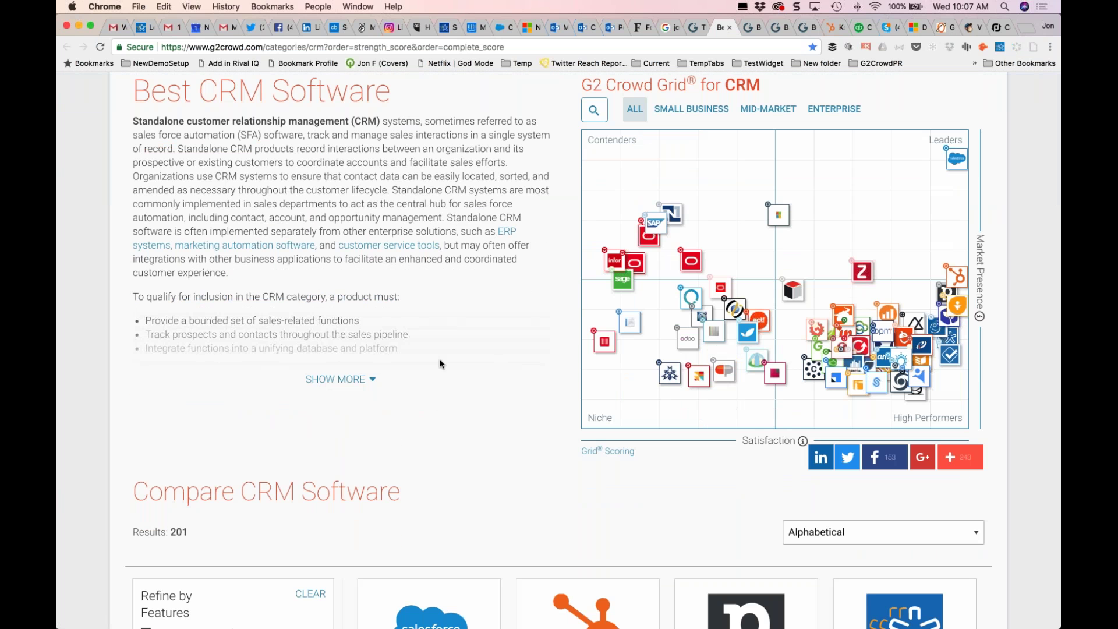
{"action": "left_click", "coordinate": [688, 117]}
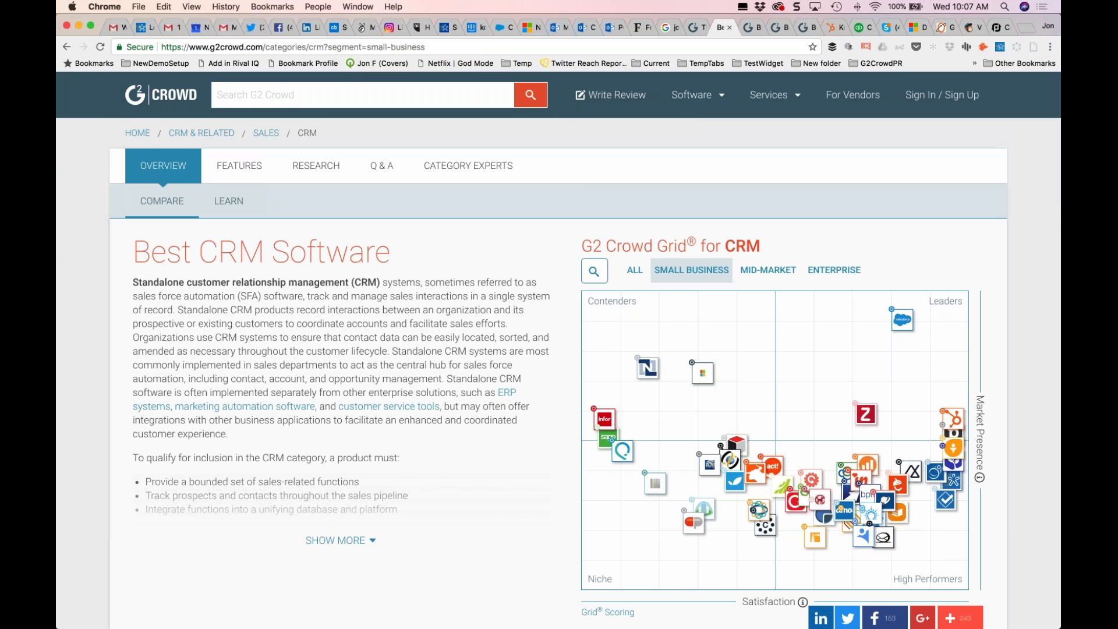
{"action": "scroll", "coordinate": [566, 109], "scroll_direction": "down", "scroll_amount": 5}
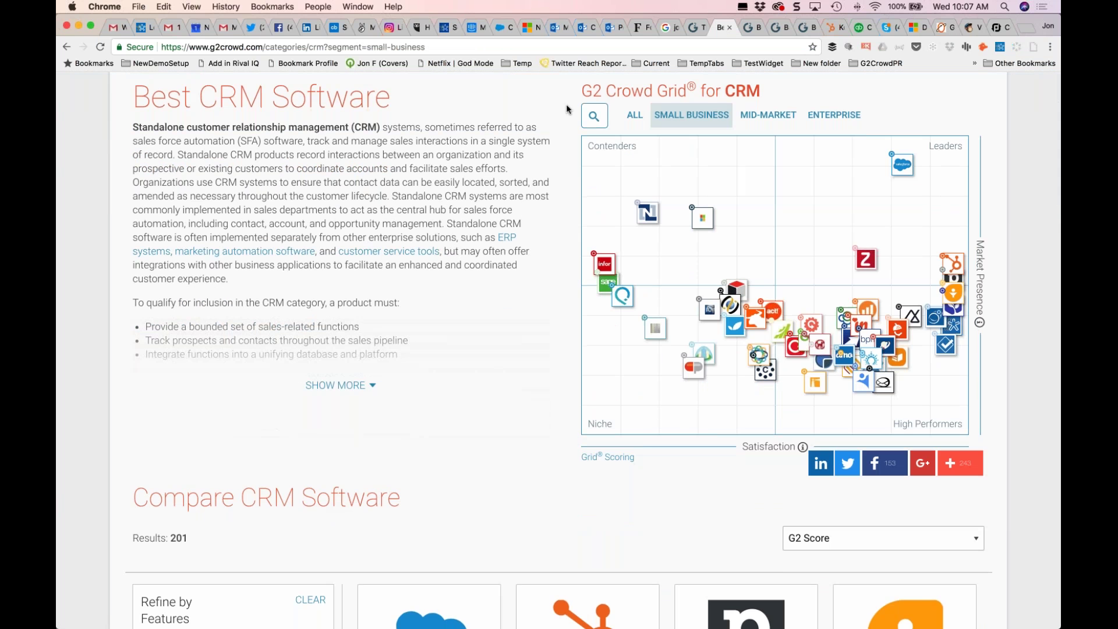
{"action": "left_click", "coordinate": [502, 28]}
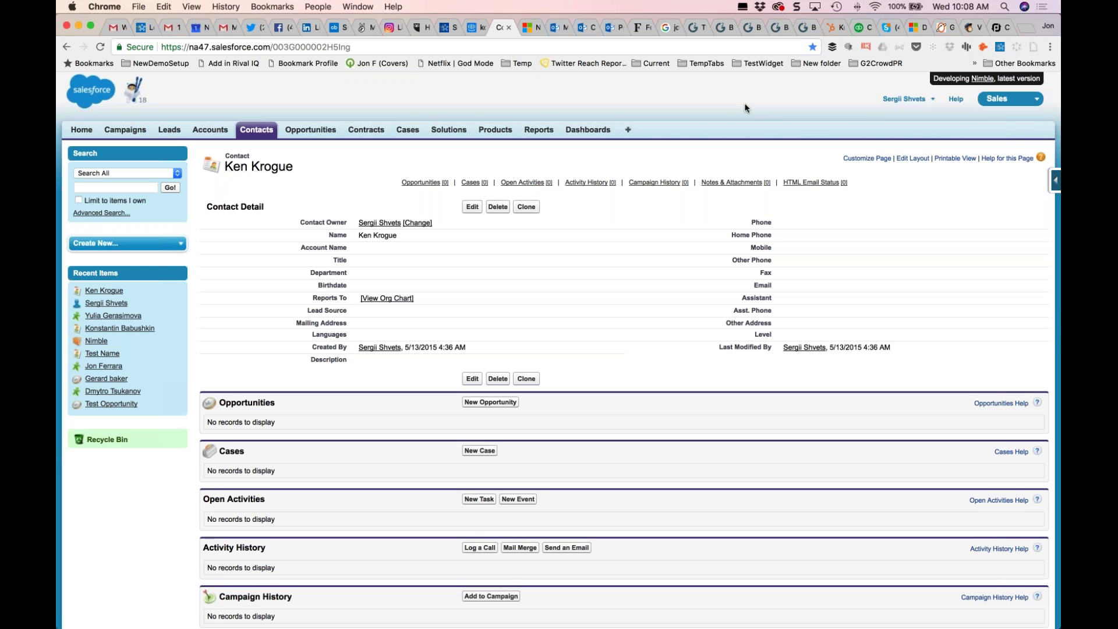
- Review the G2 Crowd CRM grid and the Sales Intelligence category grid
{"action": "left_click", "coordinate": [722, 29]}
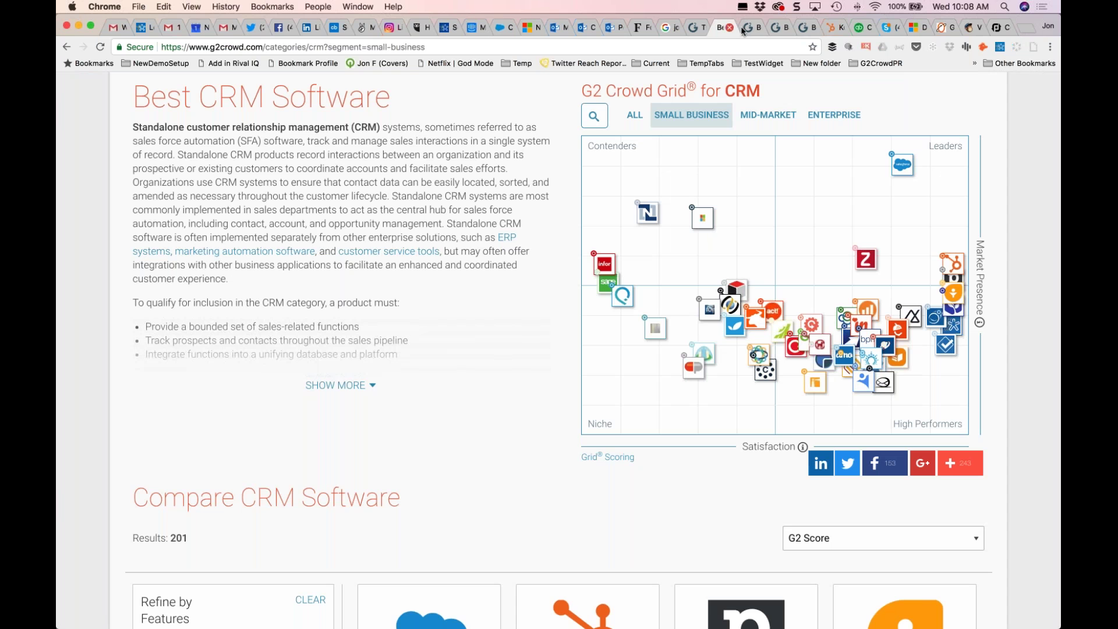
{"action": "left_click", "coordinate": [749, 29]}
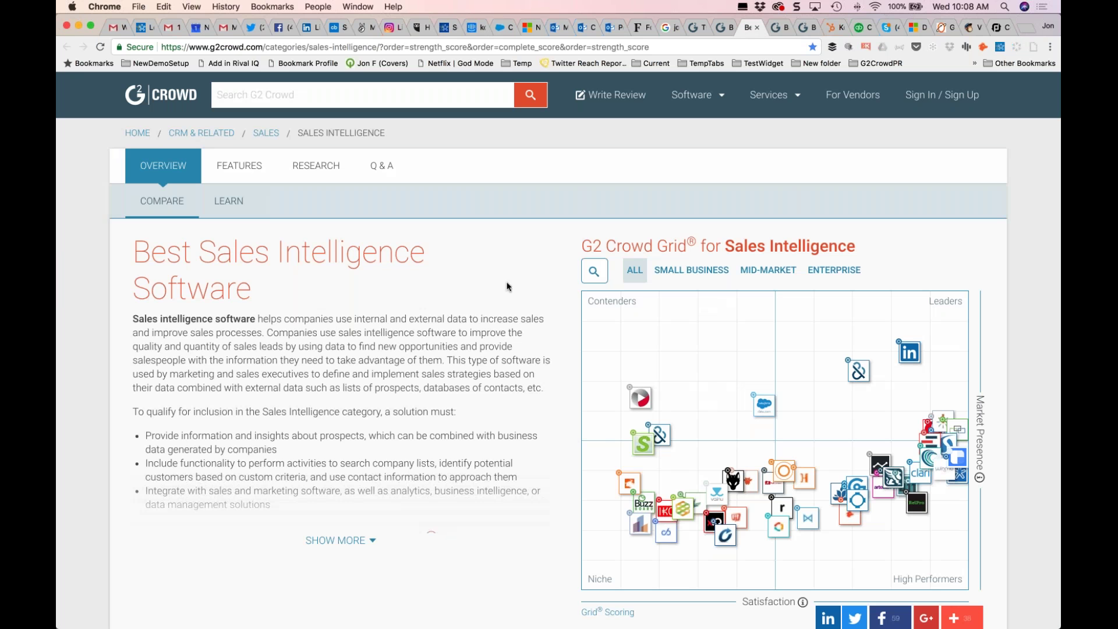
{"action": "scroll", "coordinate": [507, 287], "scroll_direction": "down", "scroll_amount": 5}
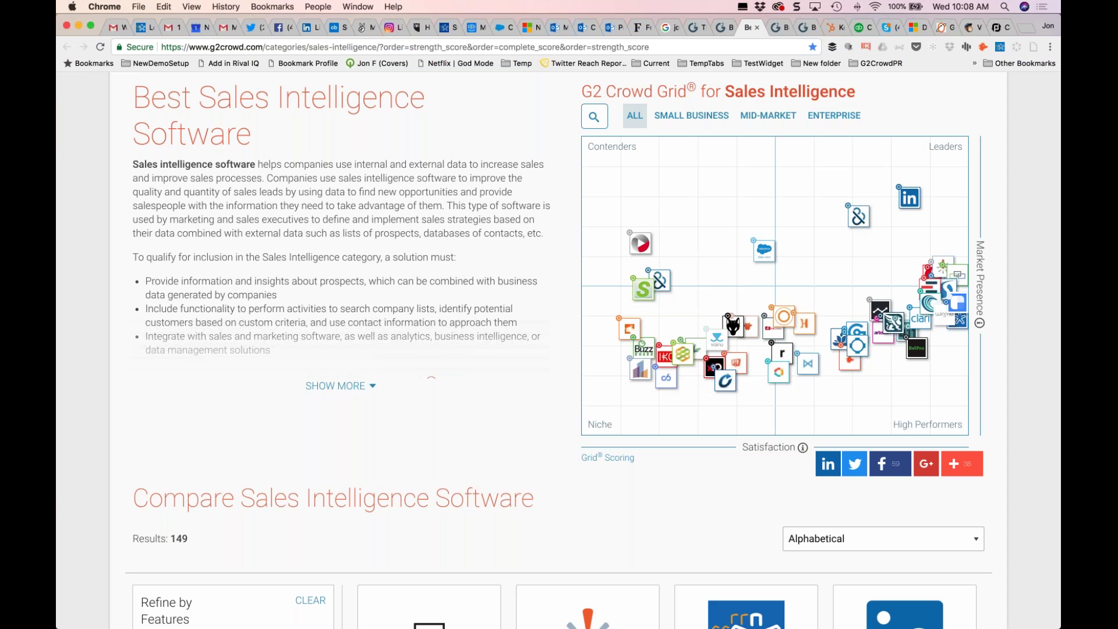
- Check Google results and Nimble's TopRank Marketing record, scan G2's Email Tracking grid, then open the Gmail message
{"action": "left_click", "coordinate": [665, 29]}
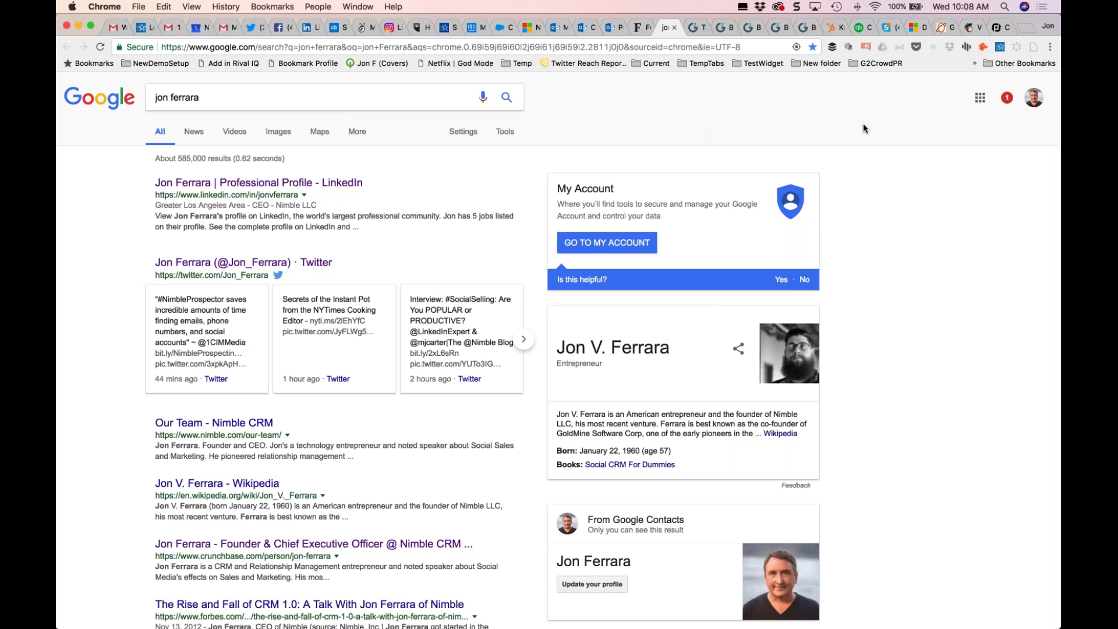
{"action": "left_click", "coordinate": [141, 29]}
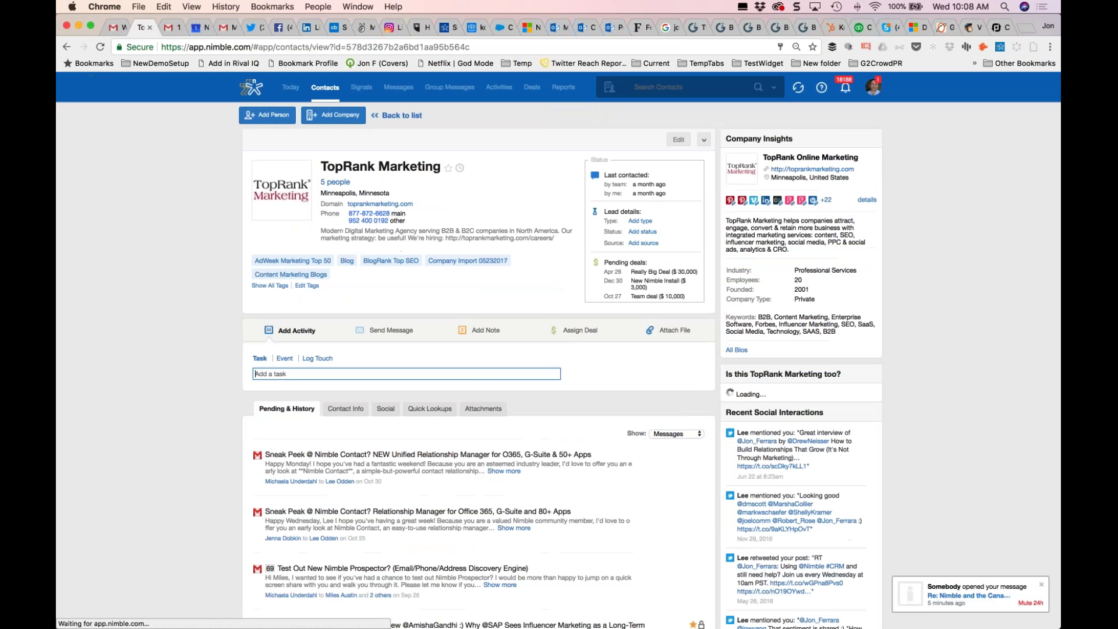
{"action": "left_click", "coordinate": [776, 31]}
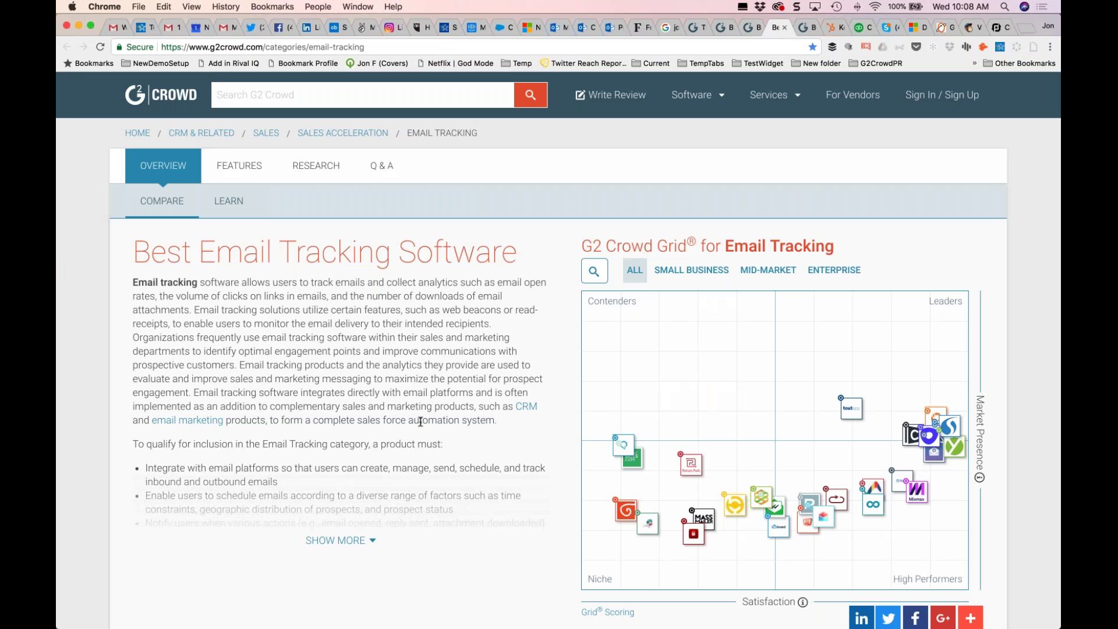
{"action": "scroll", "coordinate": [421, 422], "scroll_direction": "down", "scroll_amount": 5}
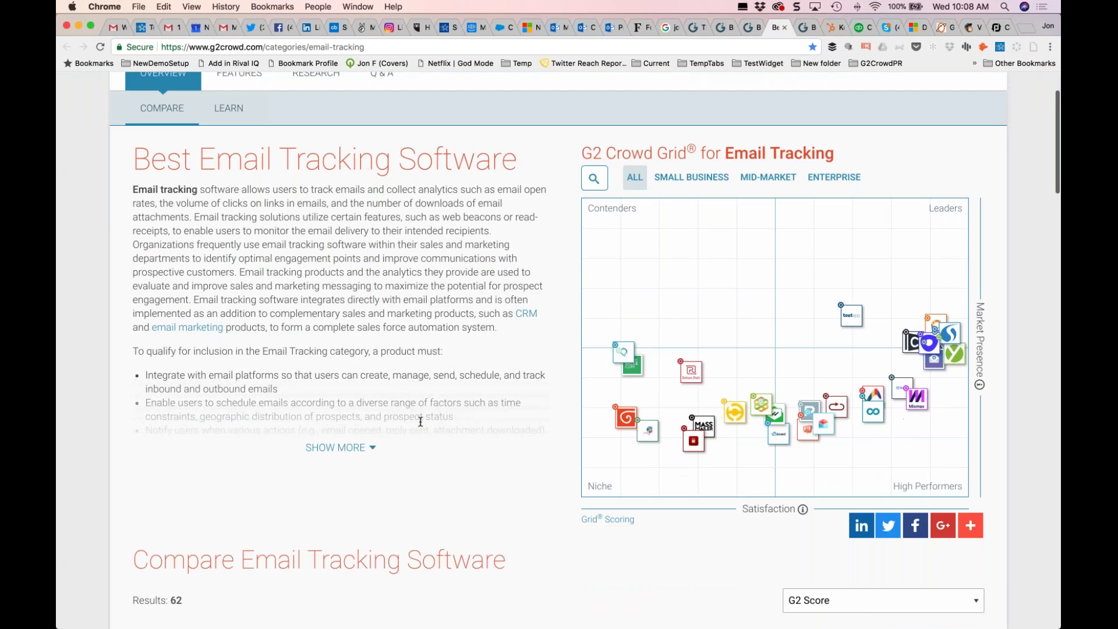
{"action": "left_click", "coordinate": [171, 29]}
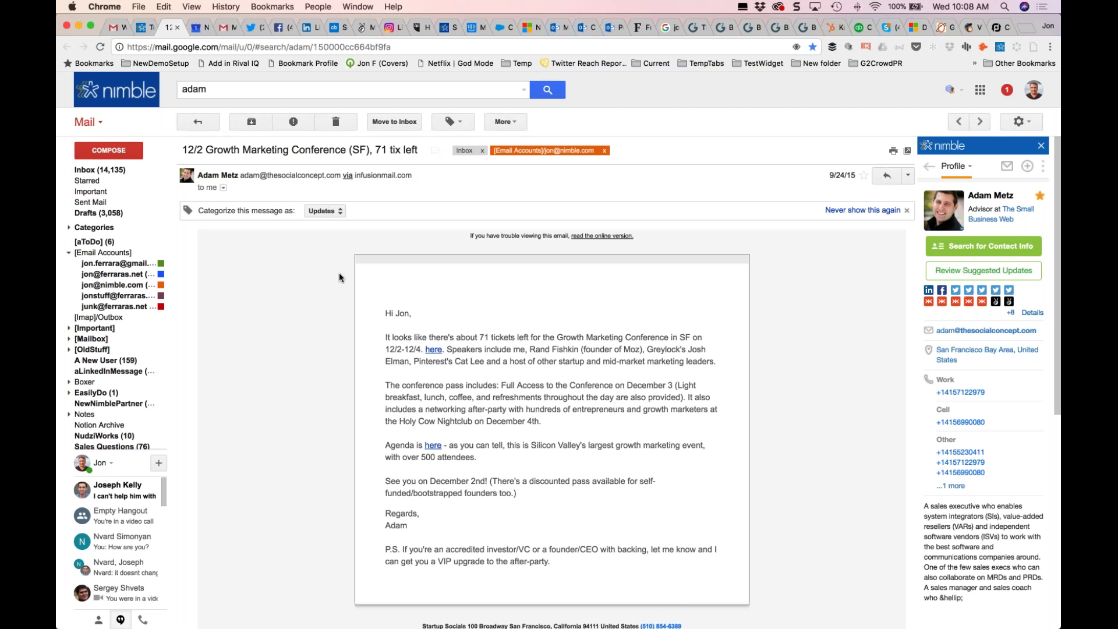
- Reveal who opened the tracked 'What's new in Nimble 4.0' email and when
{"action": "left_click", "coordinate": [116, 30]}
{"action": "left_click", "coordinate": [236, 190]}
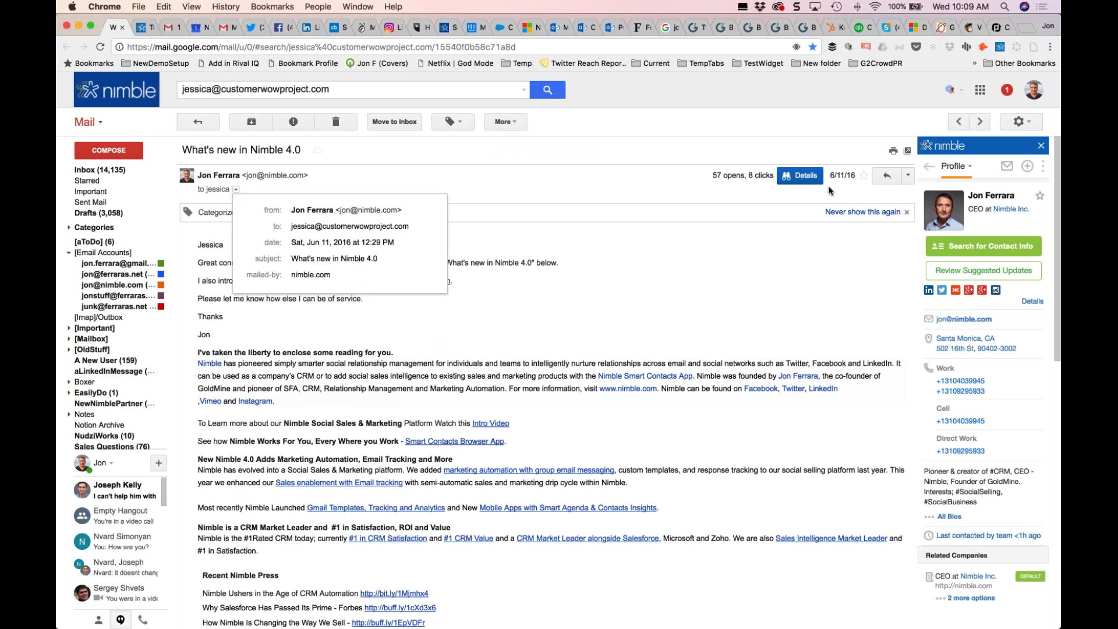
{"action": "left_click", "coordinate": [800, 175]}
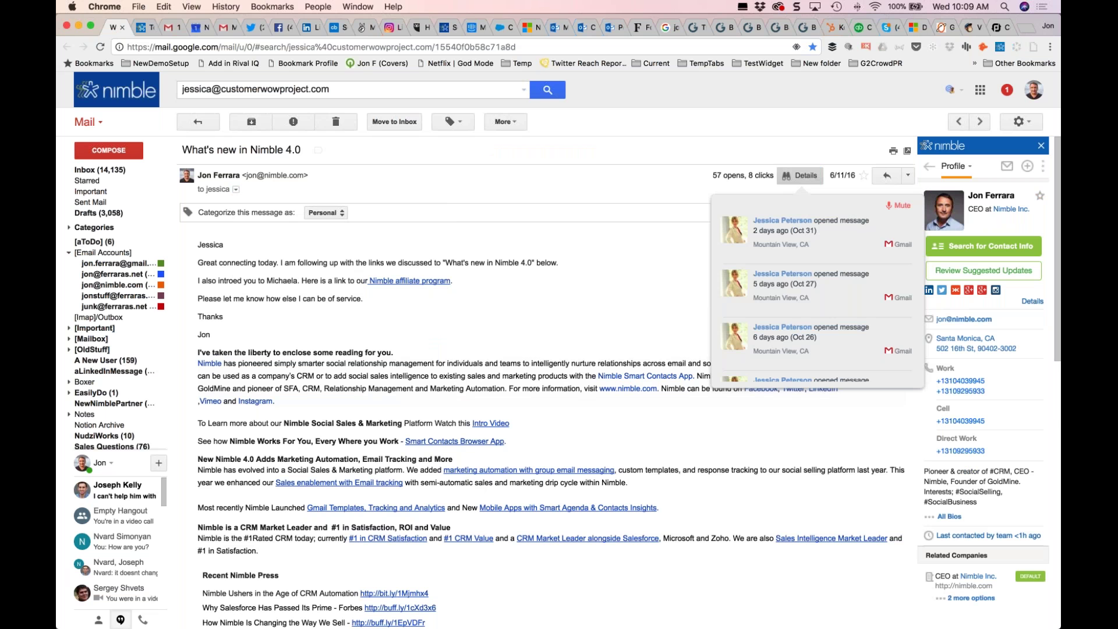
{"action": "left_click", "coordinate": [444, 27]}
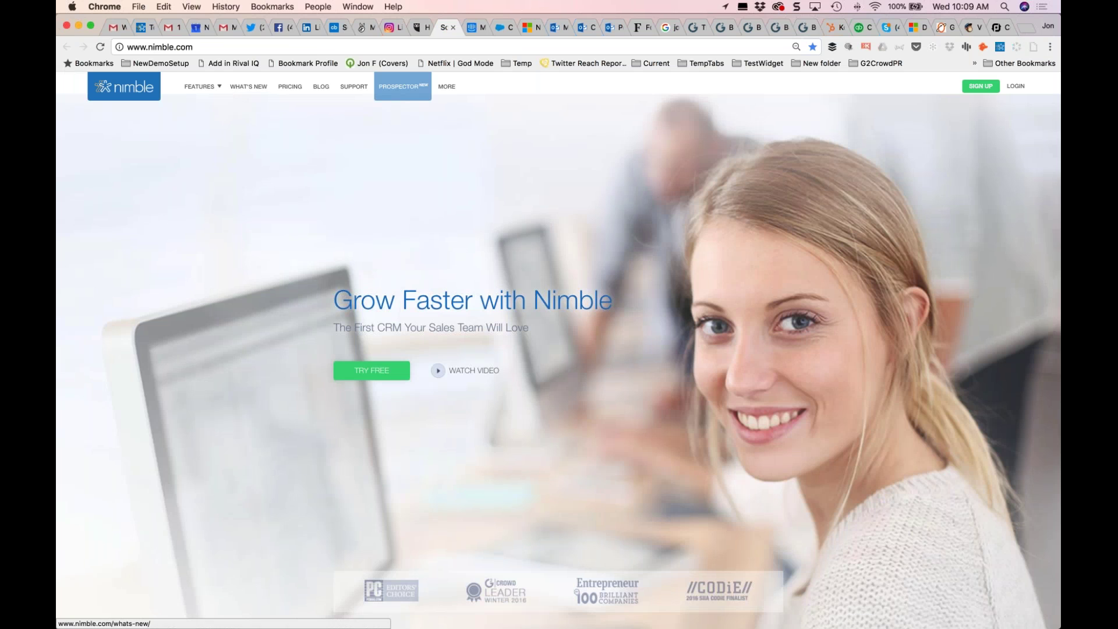
- View the Nimble TopRank Marketing record and Mailchimp Nurture Leads subscriber, then open the account menu
{"action": "left_click", "coordinate": [143, 28]}
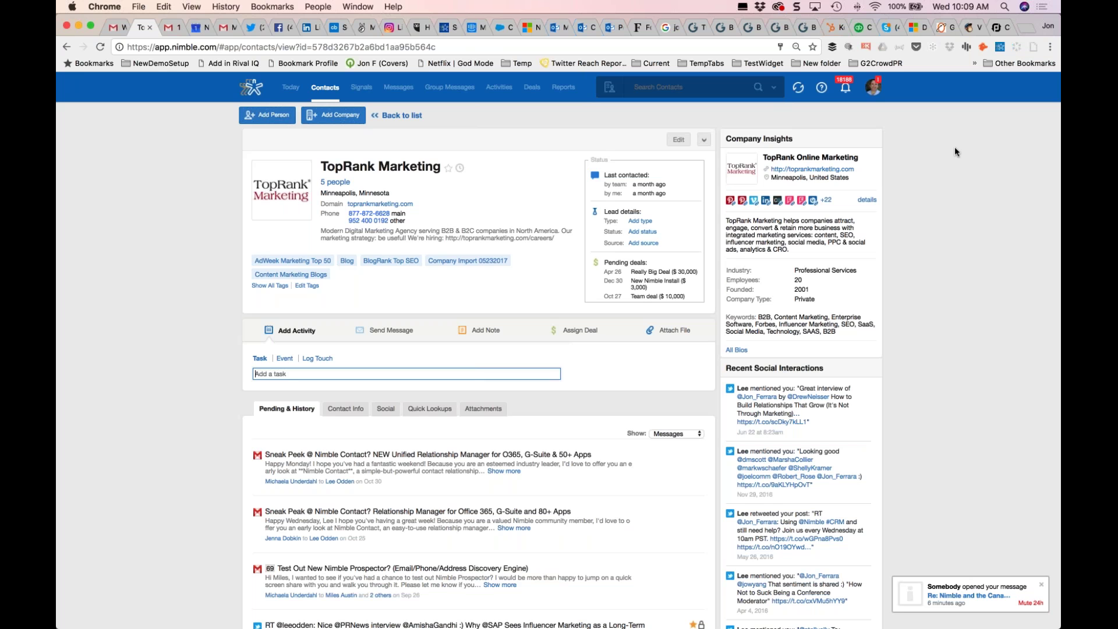
{"action": "left_click", "coordinate": [967, 30]}
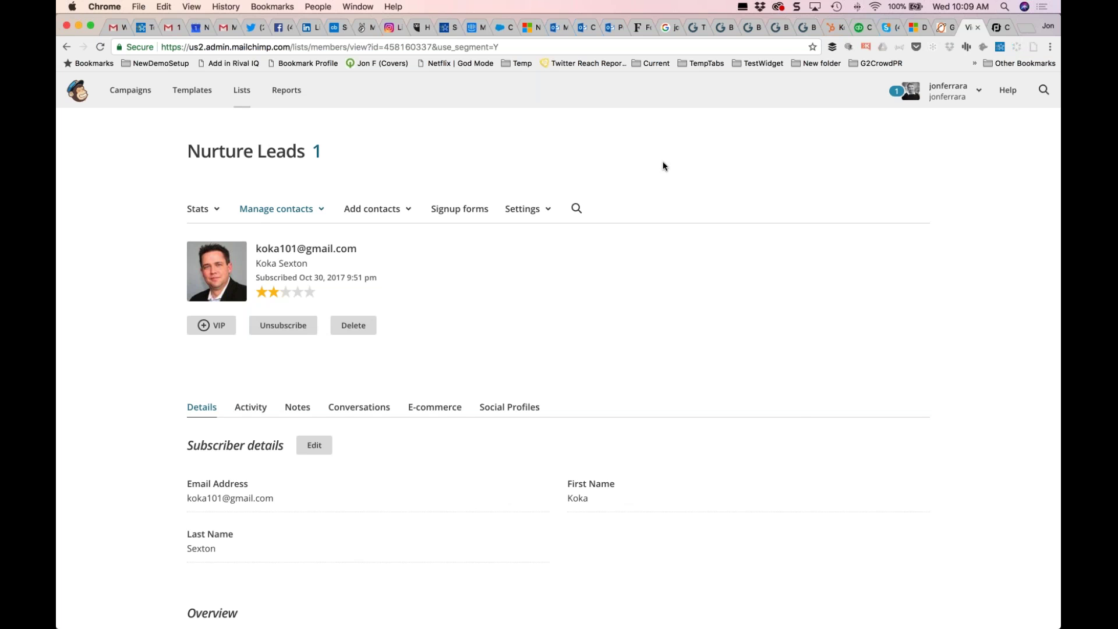
{"action": "key", "text": "super+2"}
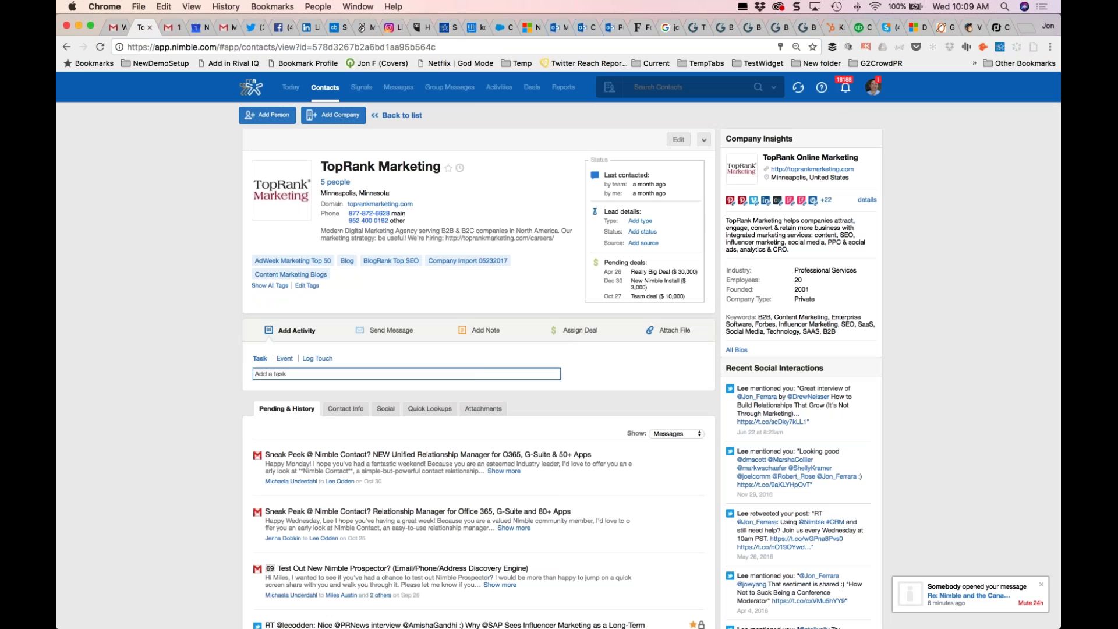
{"action": "left_click", "coordinate": [872, 88]}
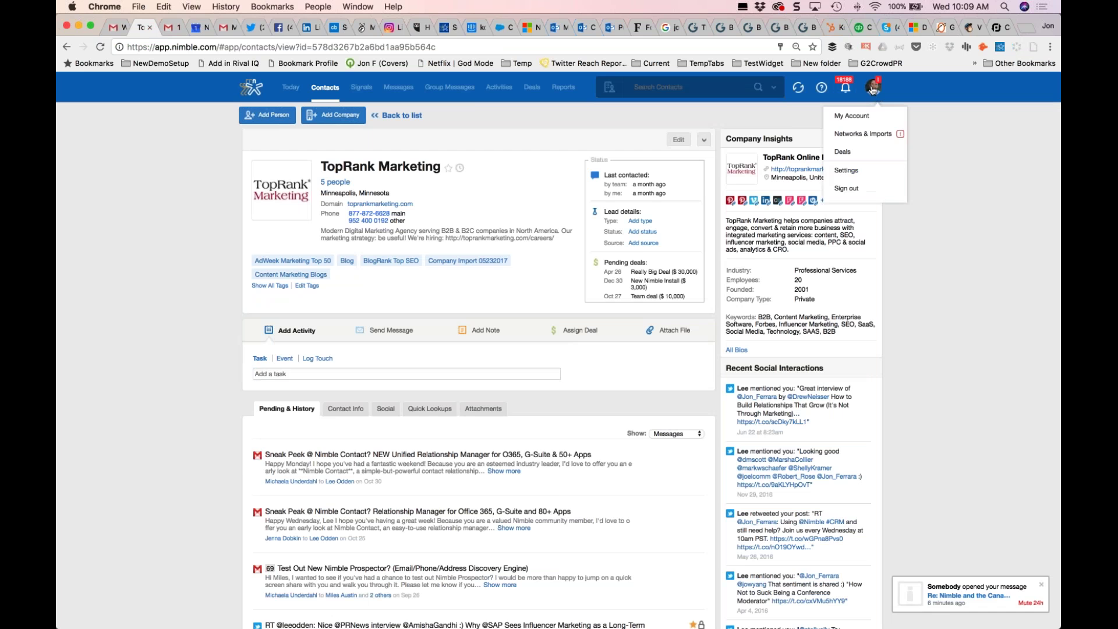
- From Nimble account settings, read through the PieSync integration help article, then view PieSync's connections
{"action": "left_click", "coordinate": [853, 170]}
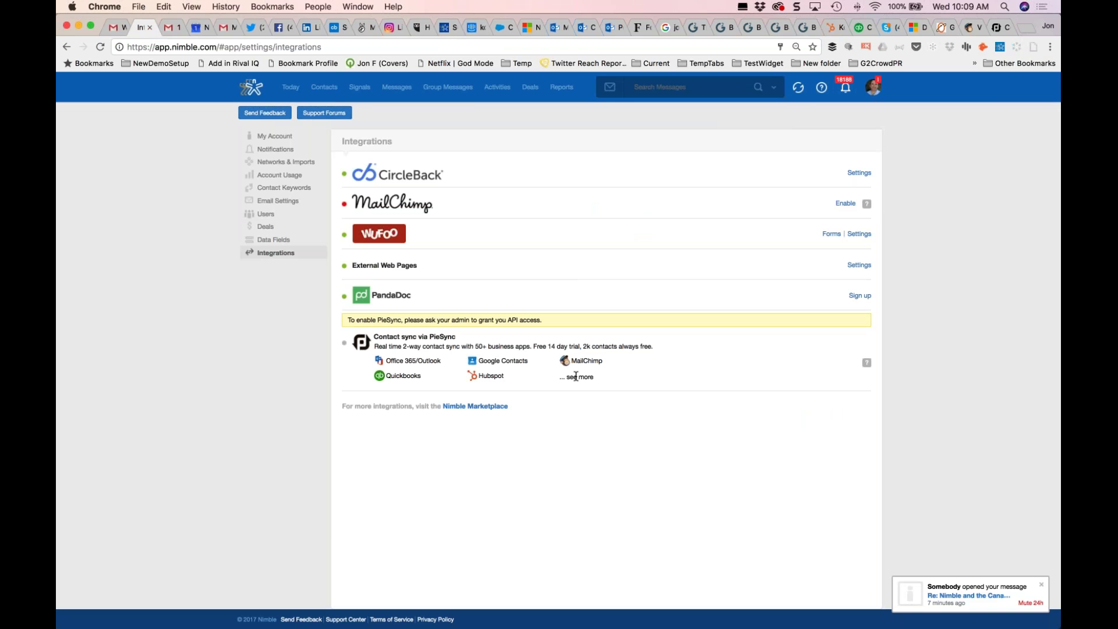
{"action": "left_click", "coordinate": [866, 363]}
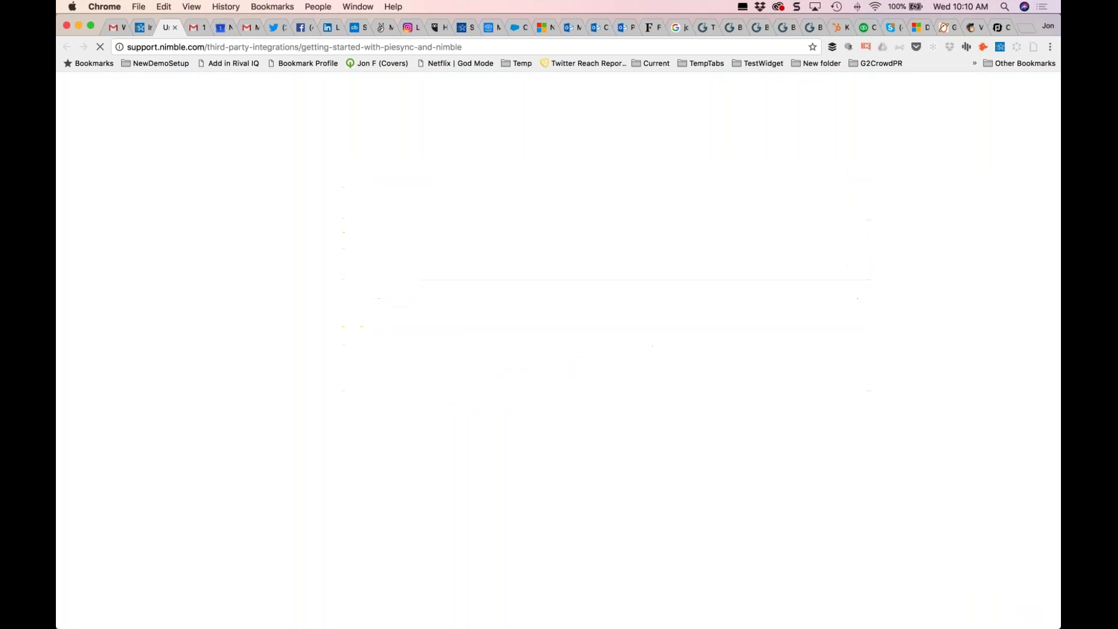
{"action": "scroll", "coordinate": [290, 464], "scroll_direction": "down", "scroll_amount": 1}
{"action": "scroll", "coordinate": [290, 464], "scroll_direction": "down", "scroll_amount": 10}
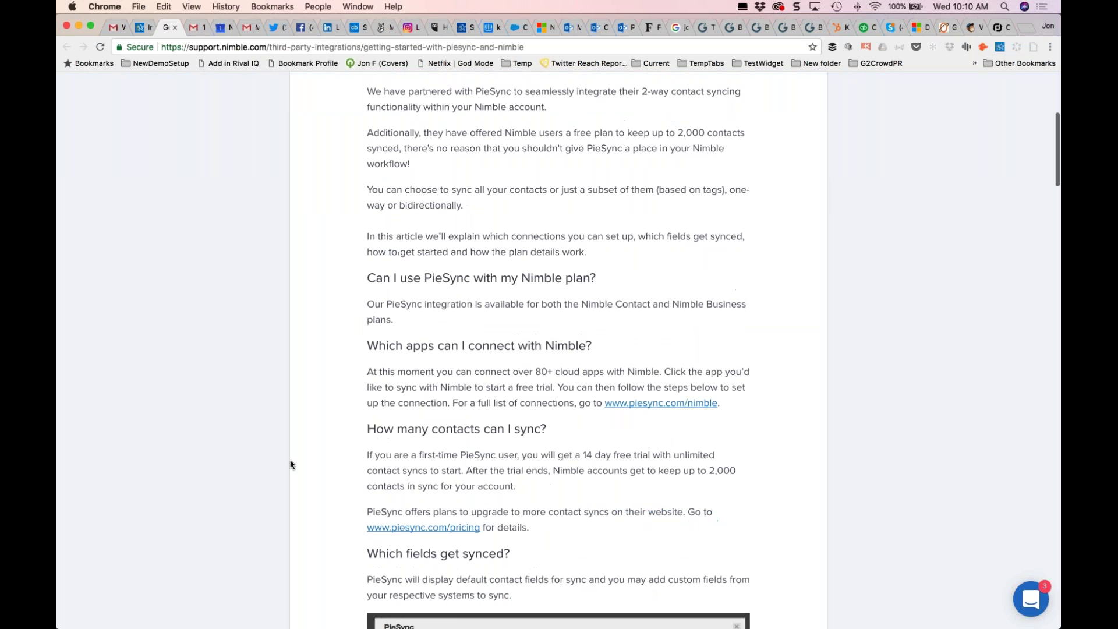
{"action": "scroll", "coordinate": [290, 464], "scroll_direction": "down", "scroll_amount": 3}
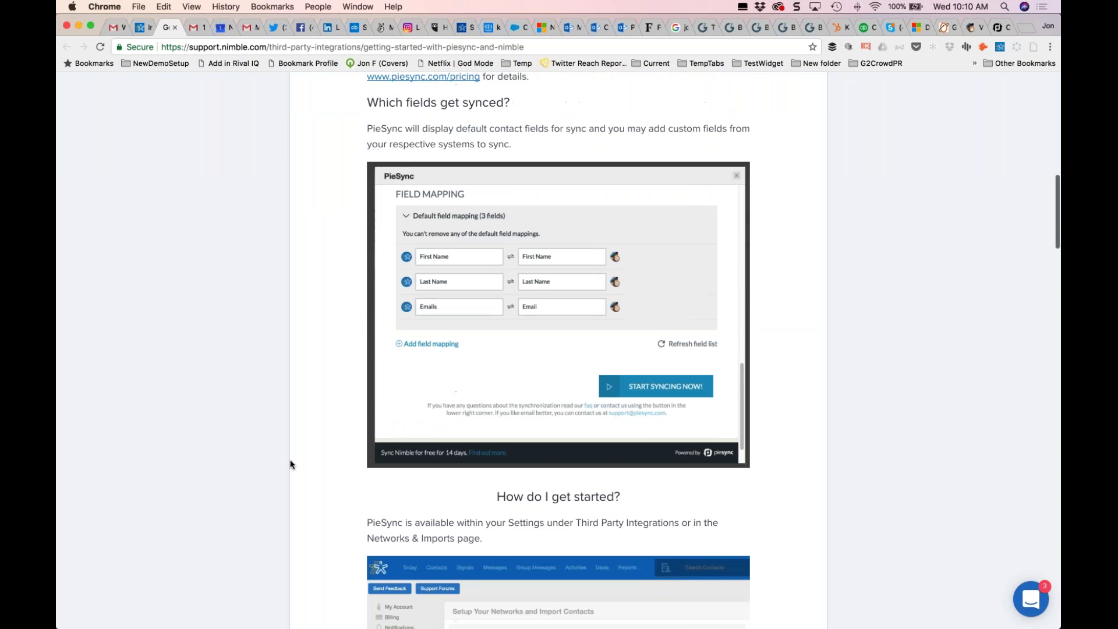
{"action": "scroll", "coordinate": [290, 465], "scroll_direction": "down", "scroll_amount": 3}
{"action": "scroll", "coordinate": [290, 464], "scroll_direction": "down", "scroll_amount": 9}
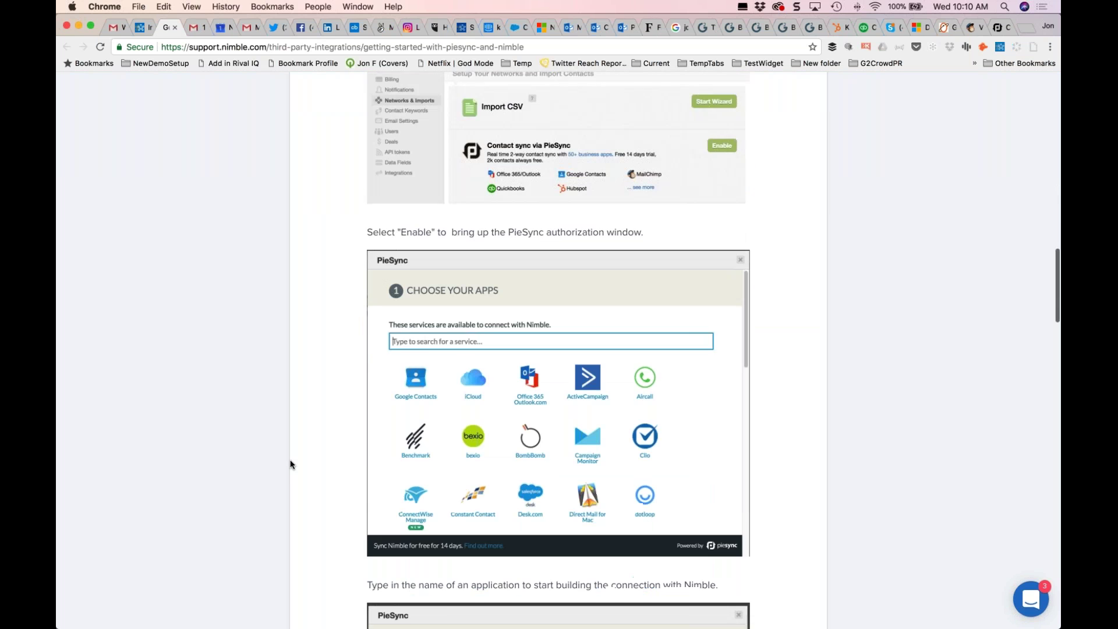
{"action": "scroll", "coordinate": [290, 465], "scroll_direction": "down", "scroll_amount": 2}
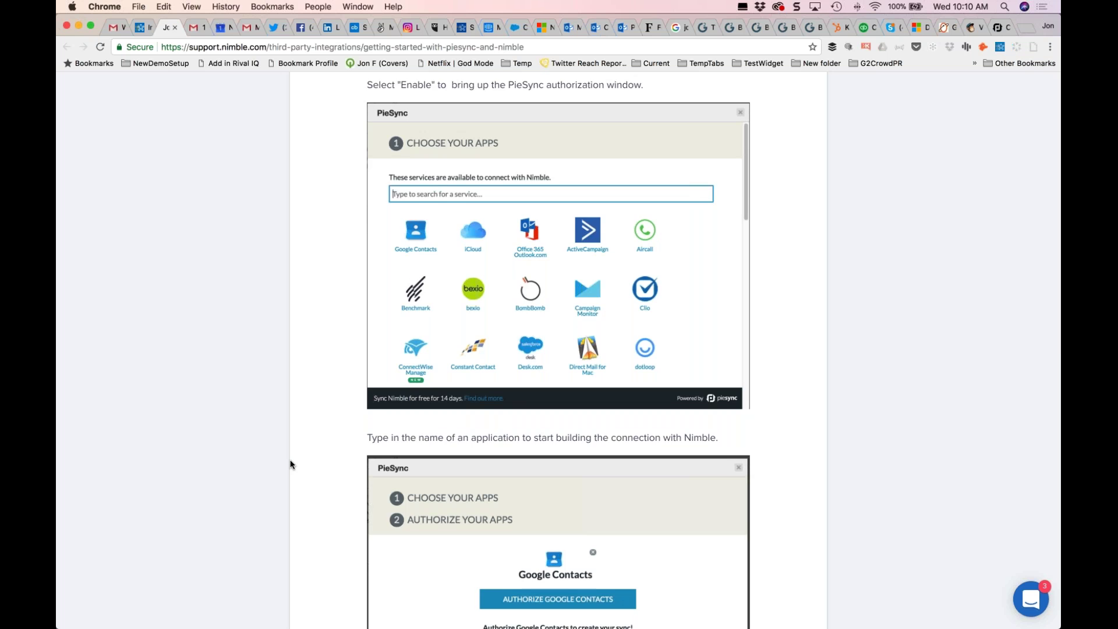
{"action": "scroll", "coordinate": [290, 462], "scroll_direction": "down", "scroll_amount": 5}
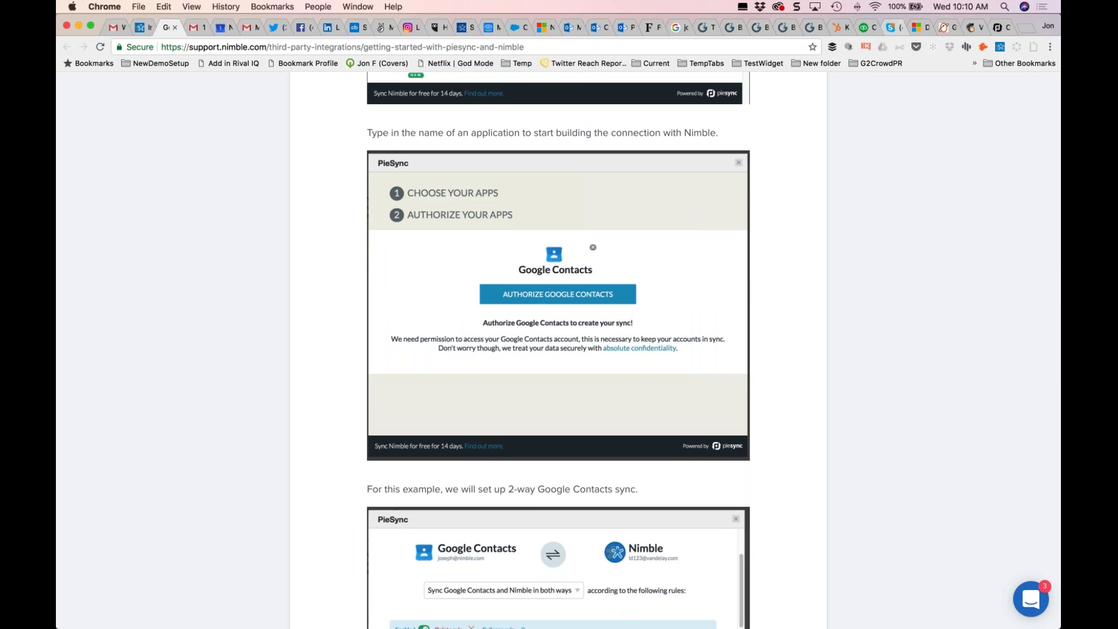
{"action": "left_click", "coordinate": [999, 30]}
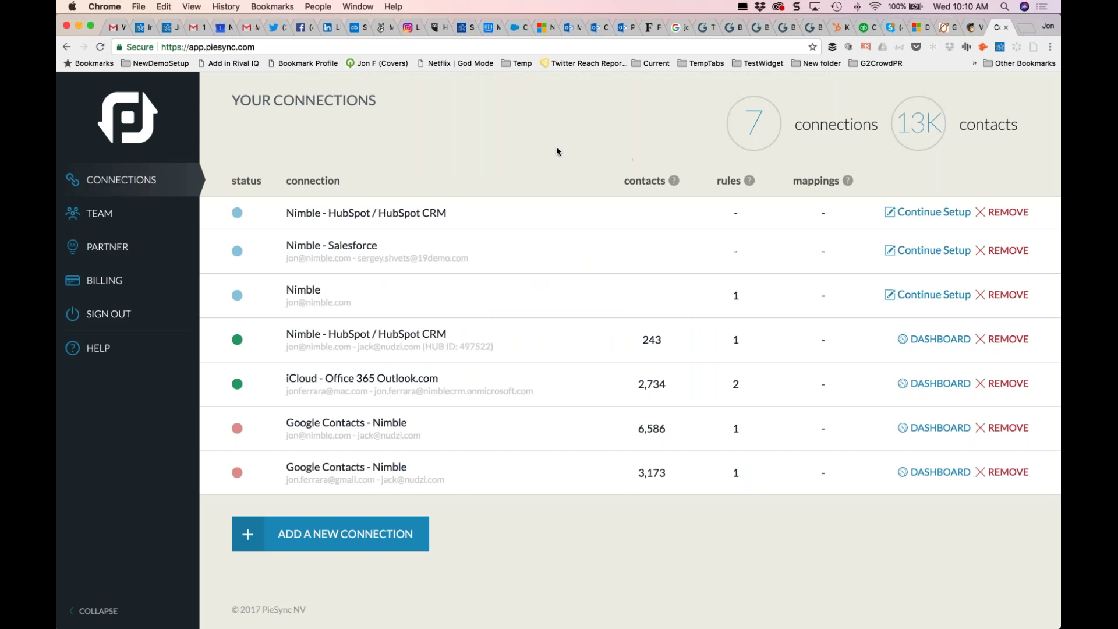
- Load the Salesforce contact's Nimble Live Profile and confirm the suggested Twitter match
{"action": "left_click", "coordinate": [516, 30]}
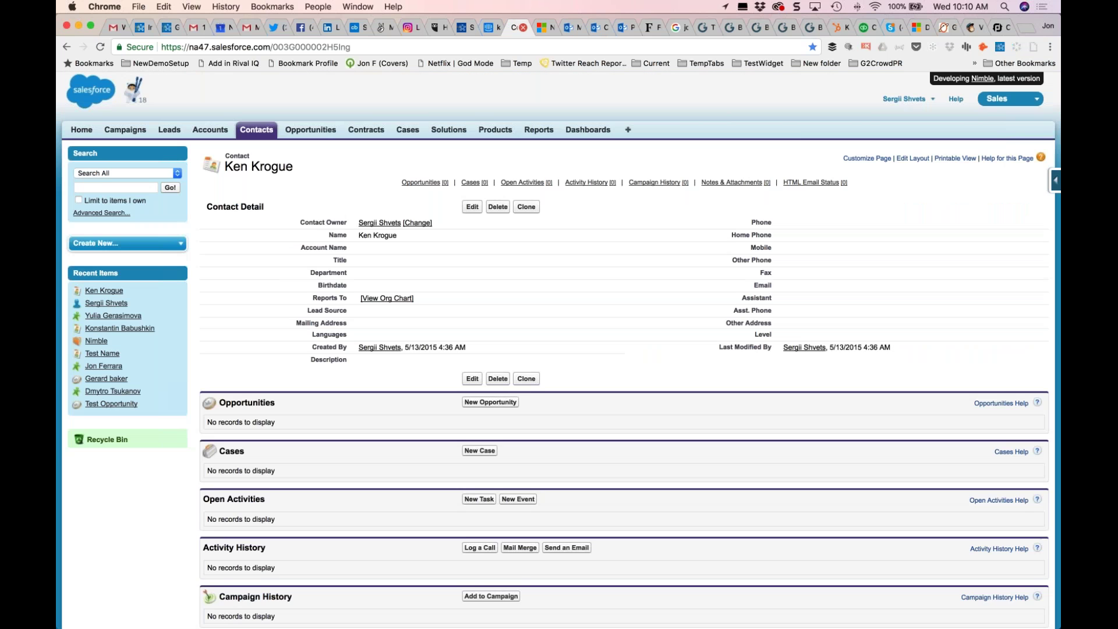
{"action": "left_click", "coordinate": [1000, 47]}
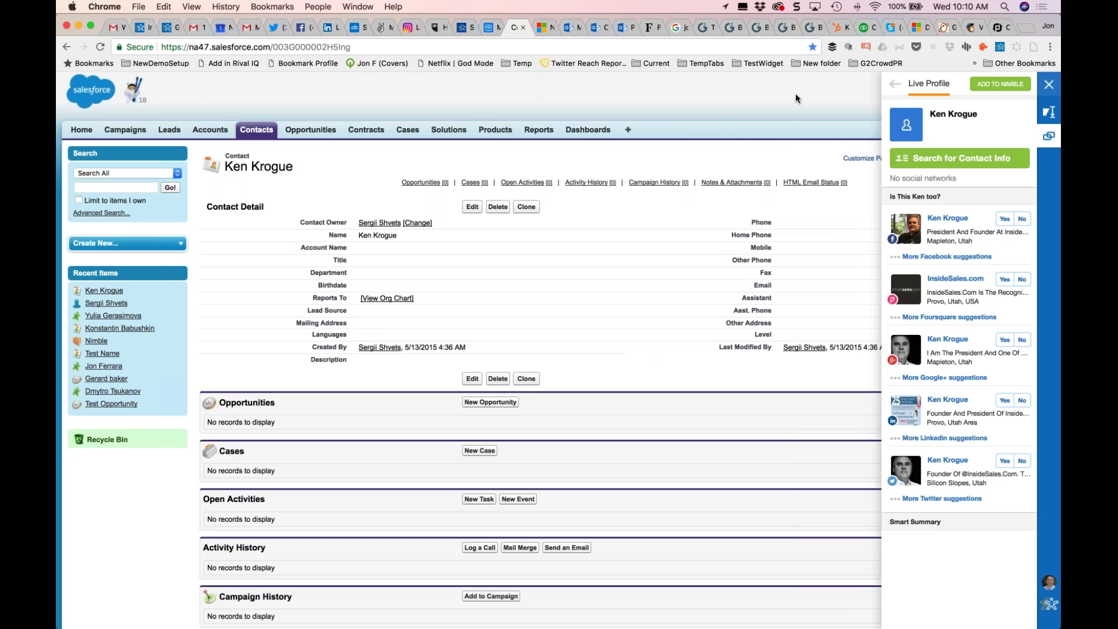
{"action": "left_click", "coordinate": [1005, 461]}
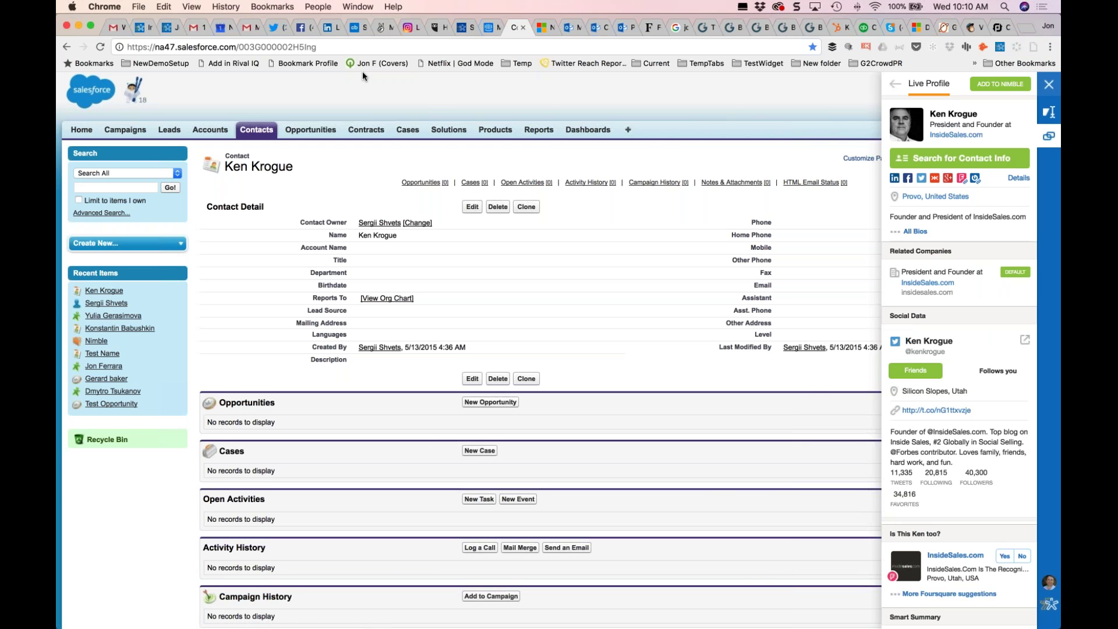
- Scroll down the LinkedIn home feed to the news post mentioning a member
{"action": "left_click", "coordinate": [329, 29]}
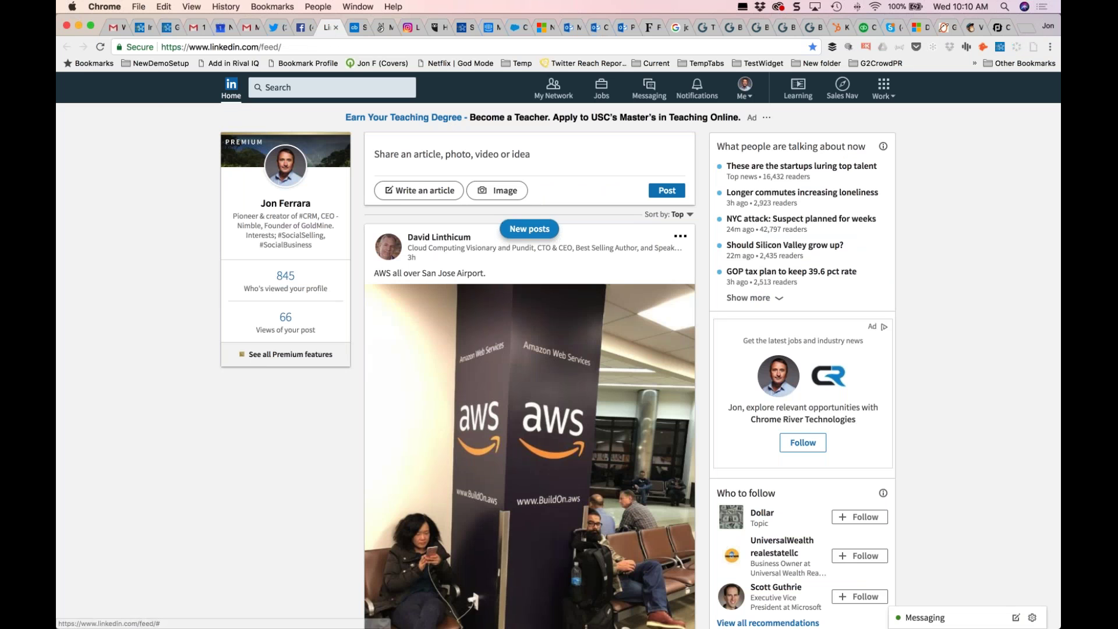
{"action": "scroll", "coordinate": [530, 361], "scroll_direction": "down", "scroll_amount": 10}
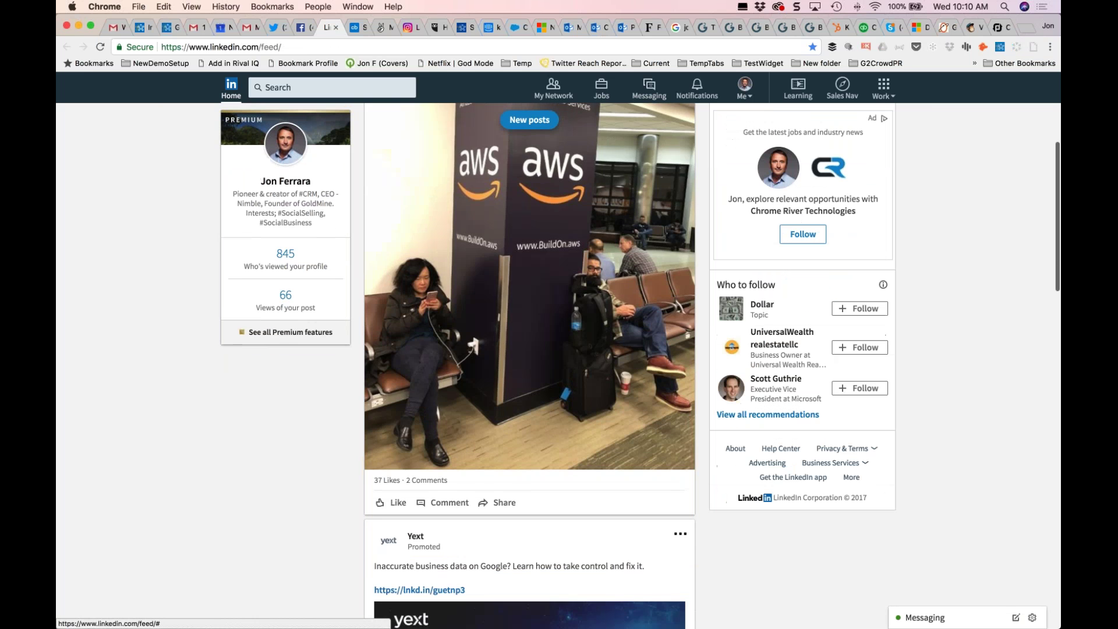
{"action": "scroll", "coordinate": [522, 357], "scroll_direction": "down", "scroll_amount": 5}
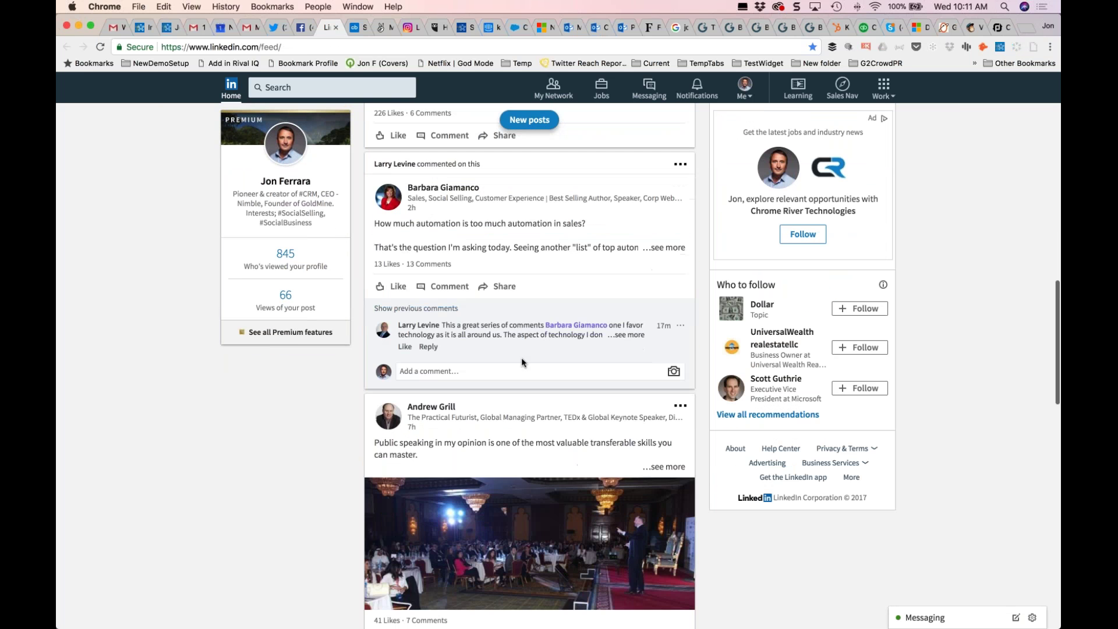
{"action": "scroll", "coordinate": [521, 361], "scroll_direction": "down", "scroll_amount": 10}
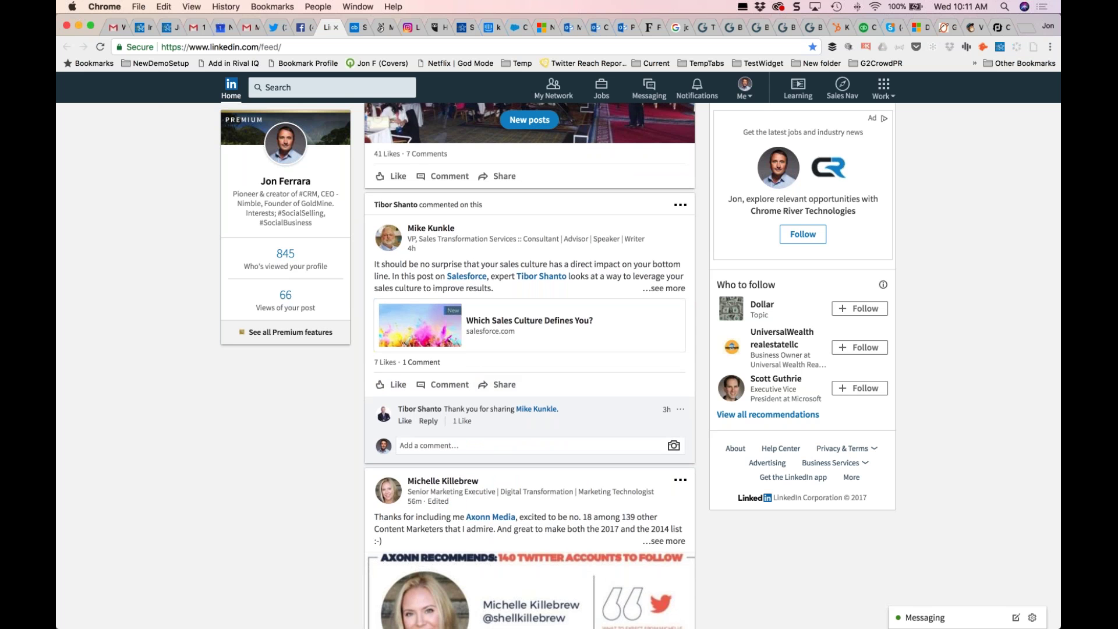
{"action": "scroll", "coordinate": [521, 361], "scroll_direction": "down", "scroll_amount": 7}
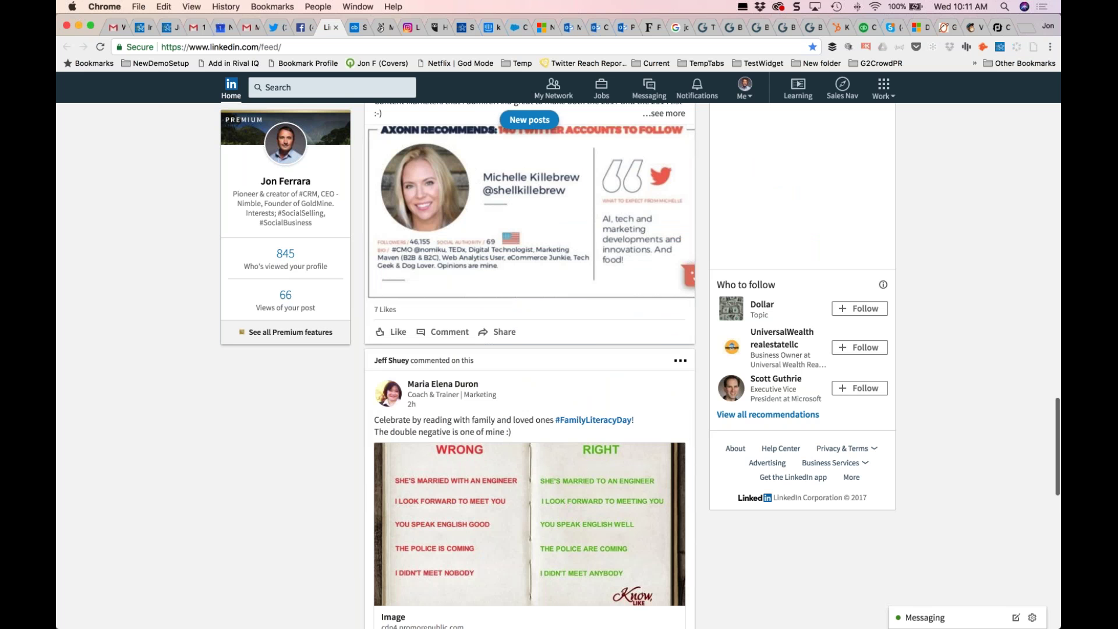
{"action": "scroll", "coordinate": [609, 468], "scroll_direction": "down", "scroll_amount": 10}
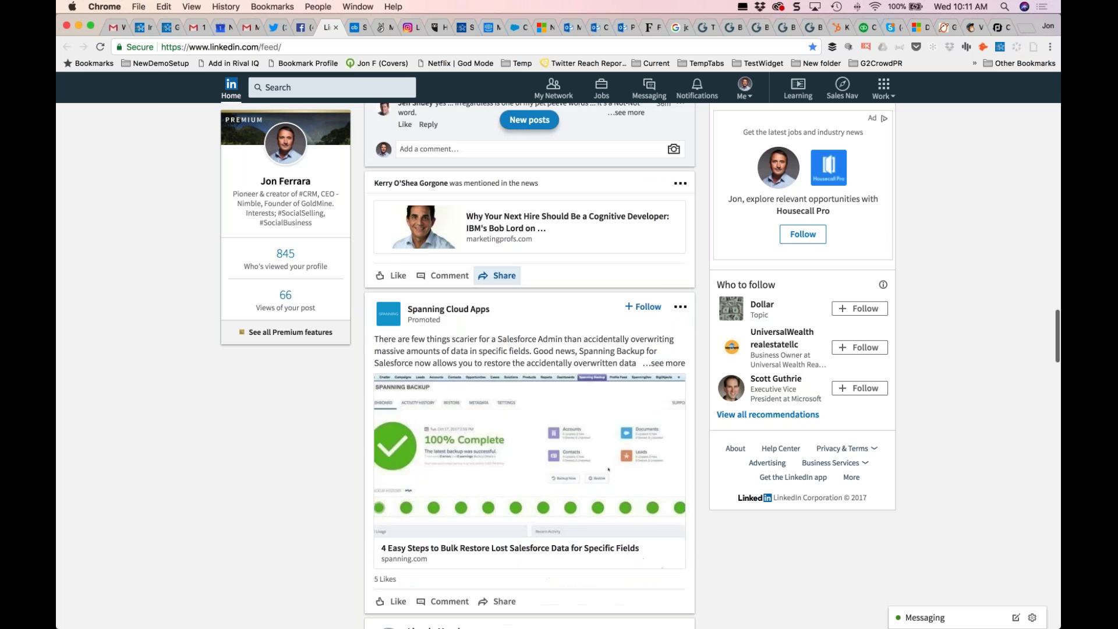
{"action": "scroll", "coordinate": [609, 468], "scroll_direction": "down", "scroll_amount": 10}
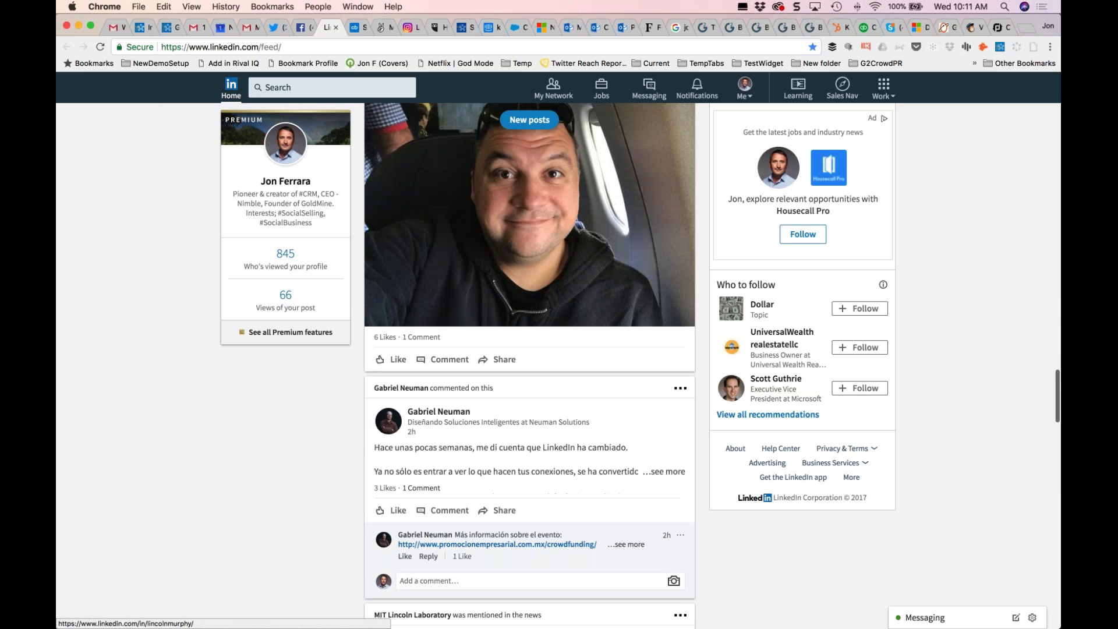
{"action": "scroll", "coordinate": [529, 366], "scroll_direction": "down", "scroll_amount": 8}
{"action": "scroll", "coordinate": [401, 281], "scroll_direction": "down", "scroll_amount": 1}
- Open the first member's LinkedIn profile with the Nimble side panel and expanded contact info
{"action": "left_click", "coordinate": [409, 285]}
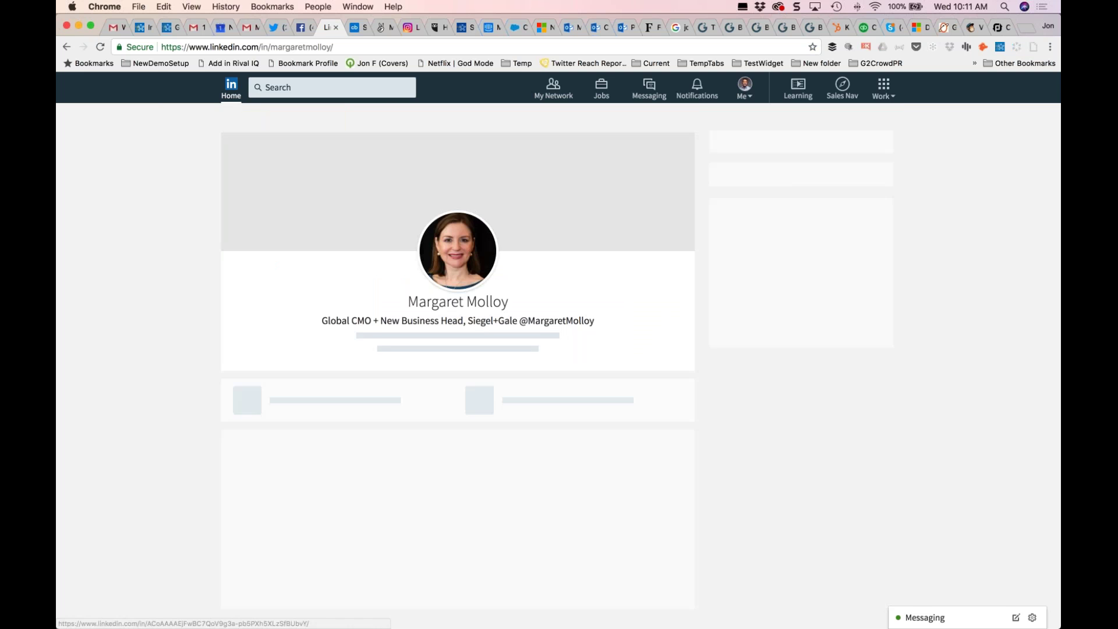
{"action": "left_click", "coordinate": [1000, 48]}
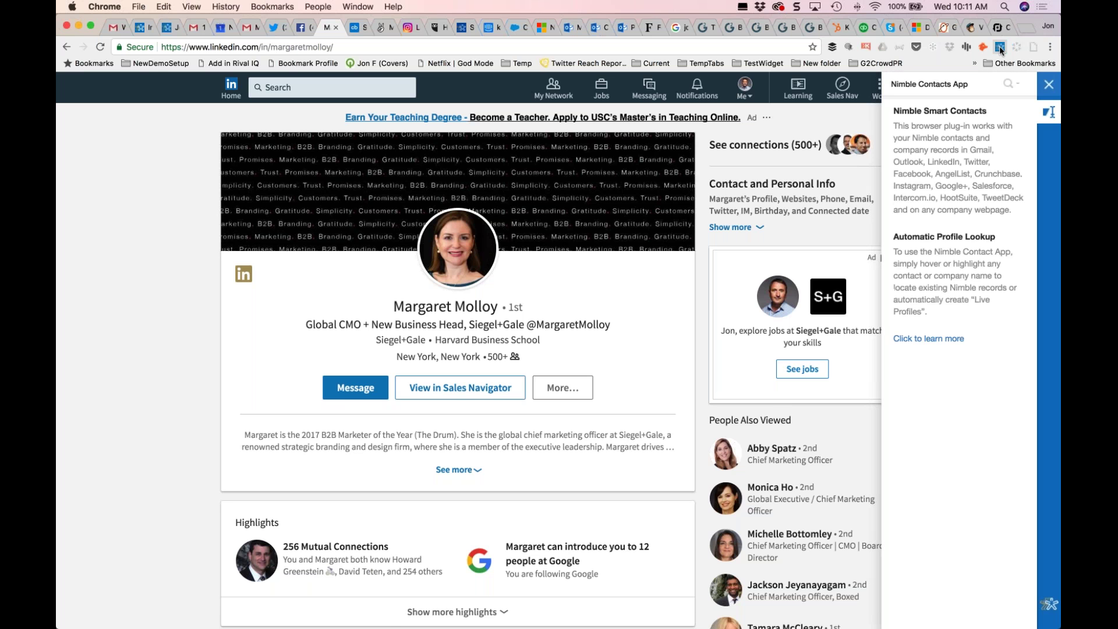
{"action": "left_click", "coordinate": [735, 227]}
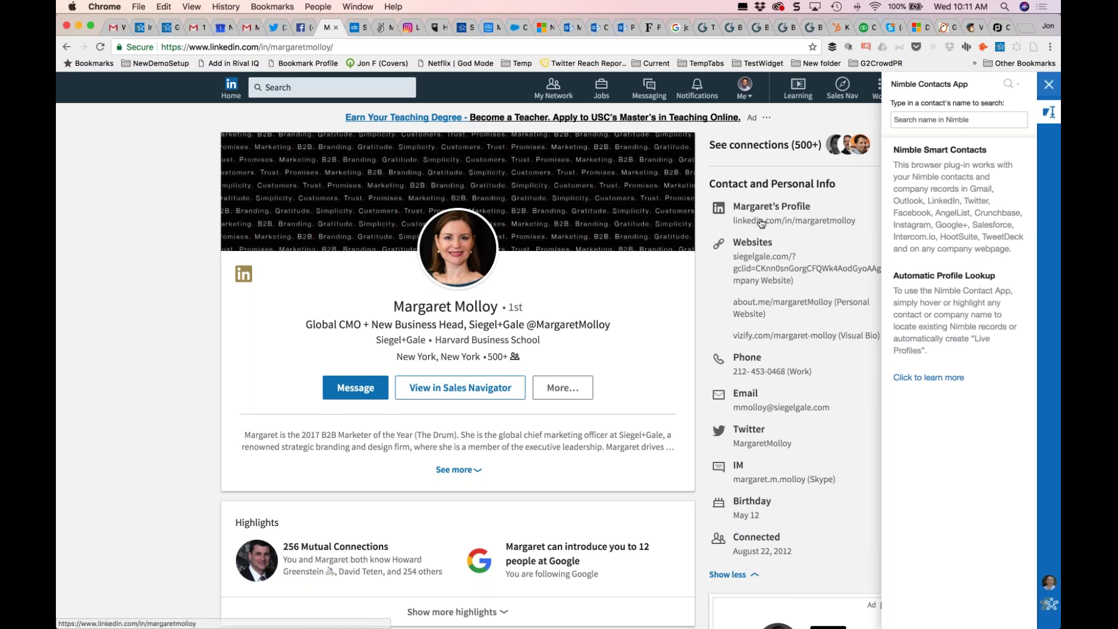
{"action": "mouse_move", "coordinate": [761, 223]}
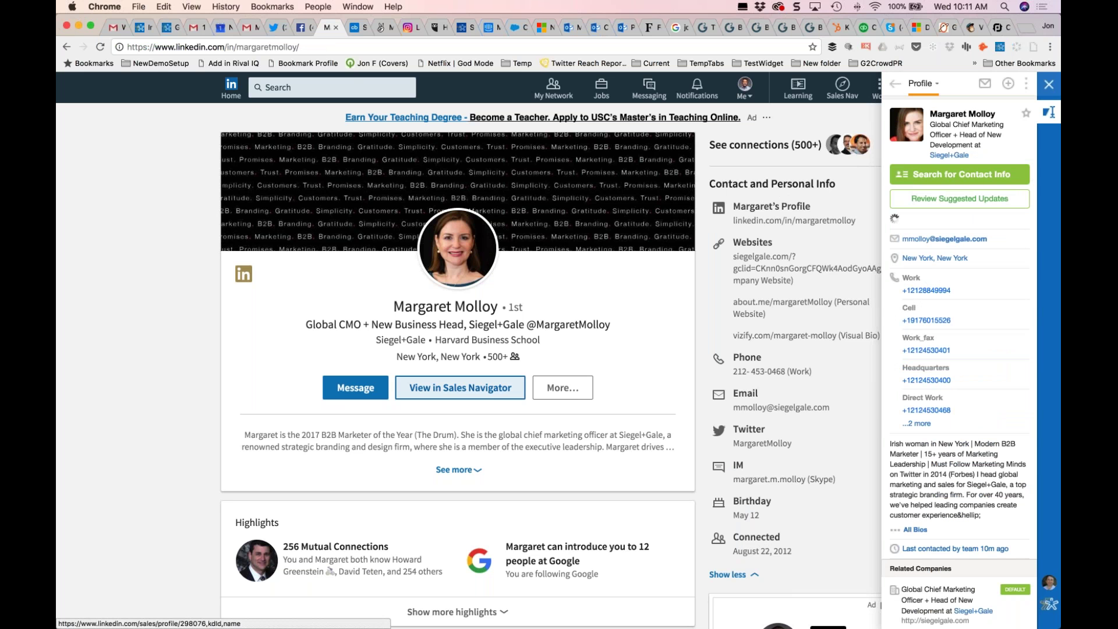
- Open the second prospect's profile, expand her contact info and confirm the suggested Twitter match
{"action": "scroll", "coordinate": [460, 385], "scroll_direction": "down", "scroll_amount": 1}
{"action": "scroll", "coordinate": [460, 386], "scroll_direction": "down", "scroll_amount": 7}
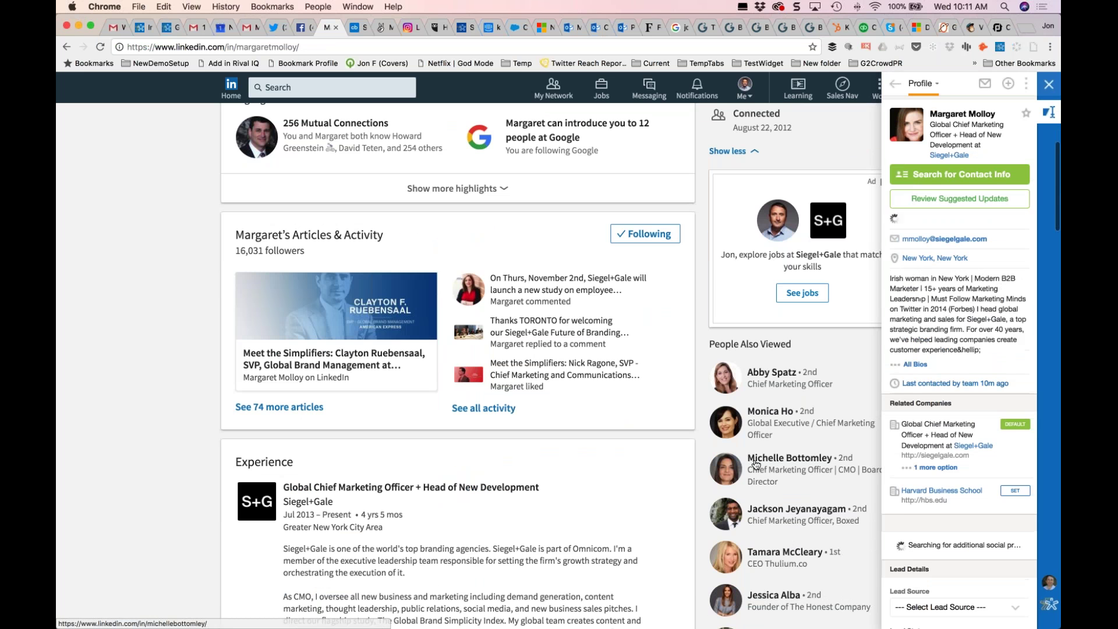
{"action": "left_click", "coordinate": [766, 459]}
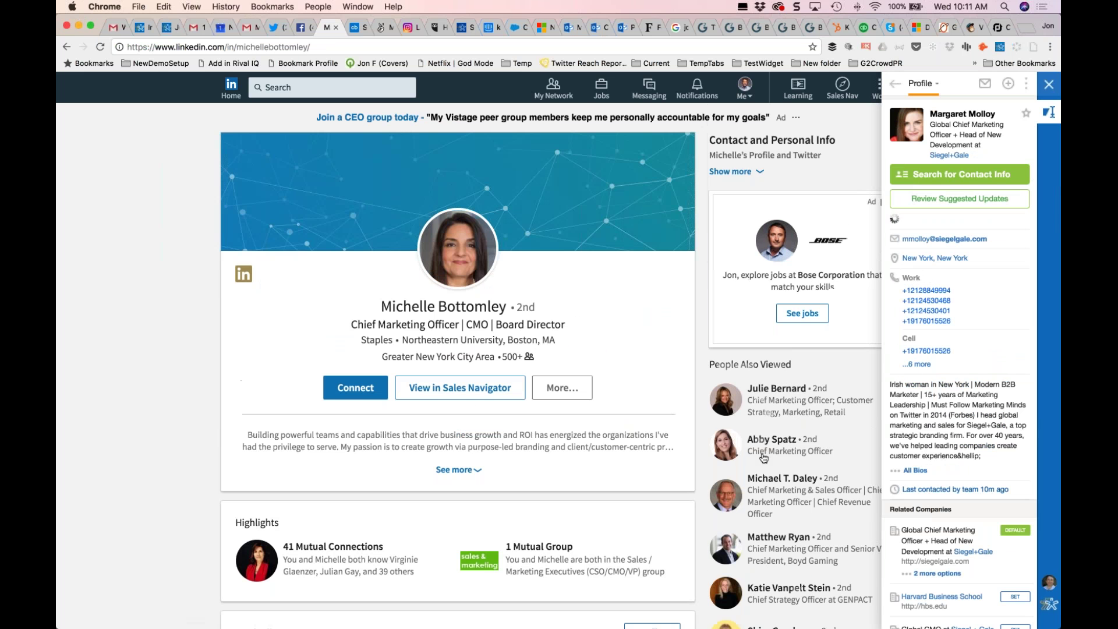
{"action": "left_click", "coordinate": [735, 171]}
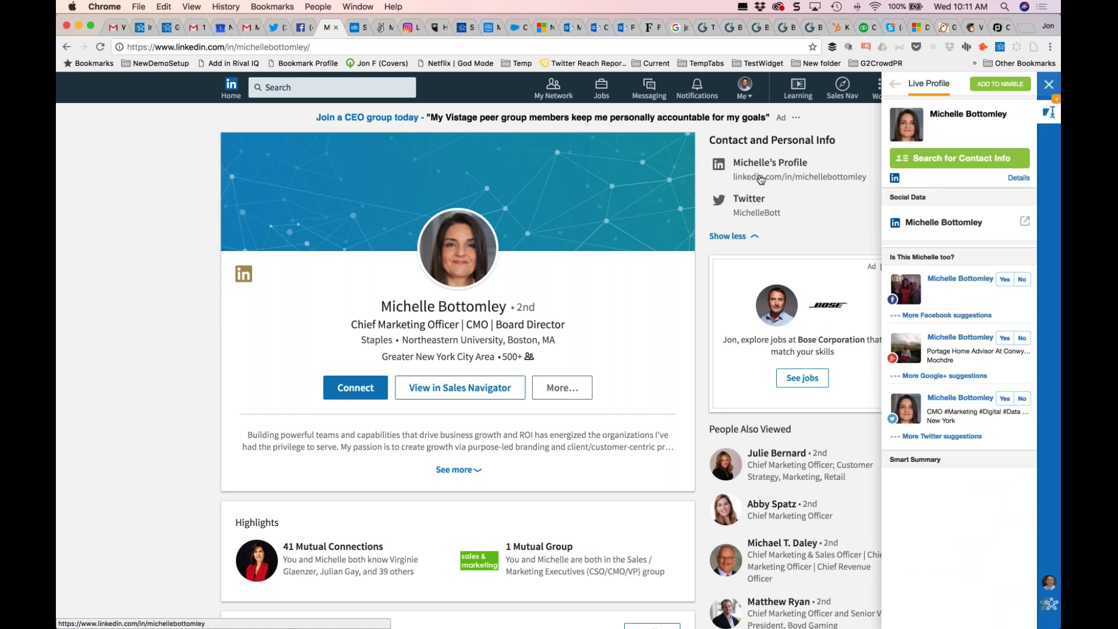
{"action": "left_click", "coordinate": [1004, 398]}
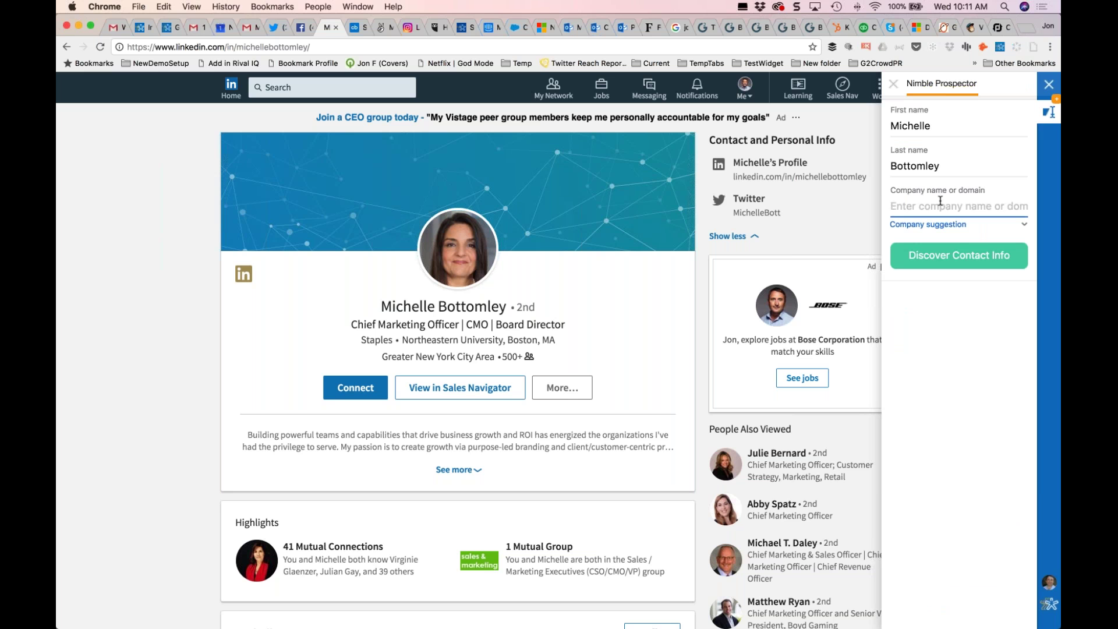
- Enter Staples (staples.com) as company, save the found Staples email and title to Nimble, then go to PieSync
{"action": "type", "text": "Staples"}
{"action": "key", "text": "Return"}
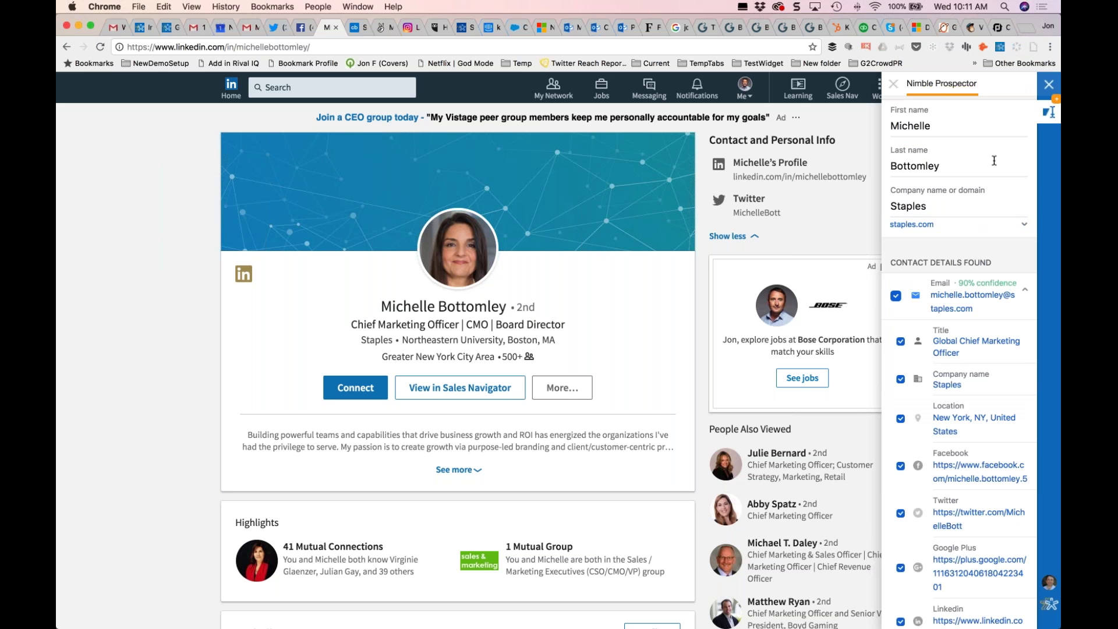
{"action": "scroll", "coordinate": [955, 524], "scroll_direction": "down", "scroll_amount": 5}
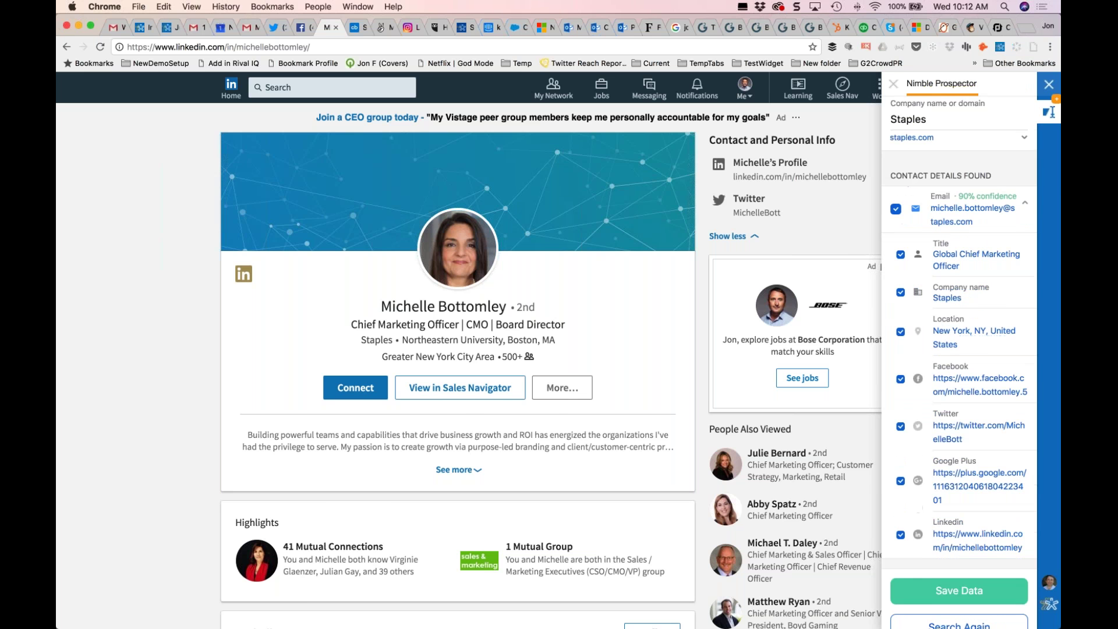
{"action": "left_click", "coordinate": [958, 569]}
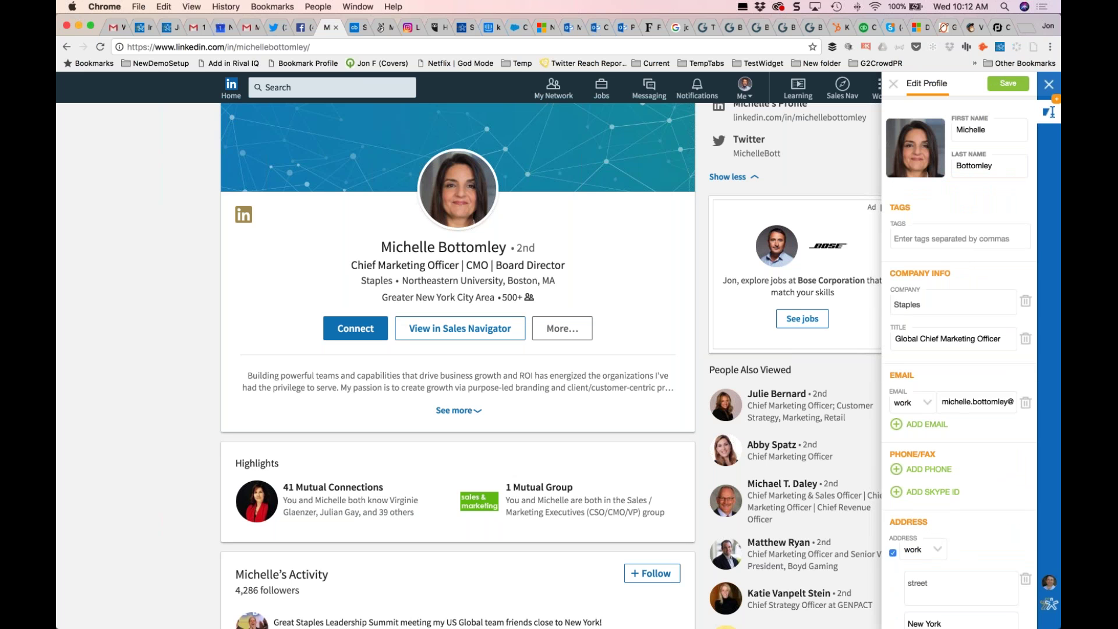
{"action": "left_click", "coordinate": [1008, 84]}
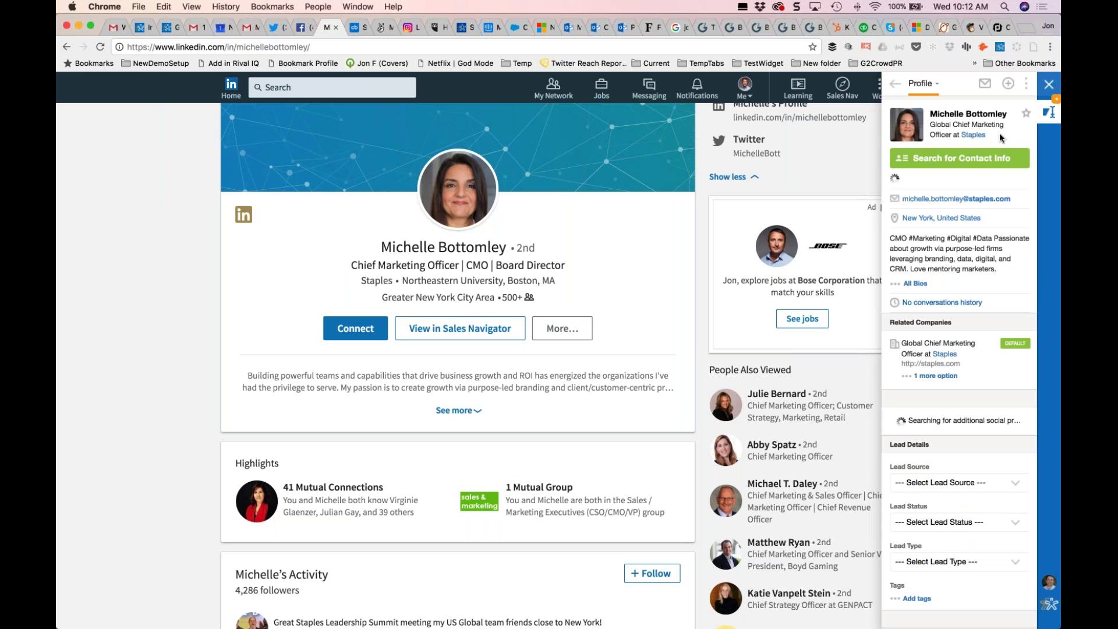
{"action": "left_click", "coordinate": [998, 29]}
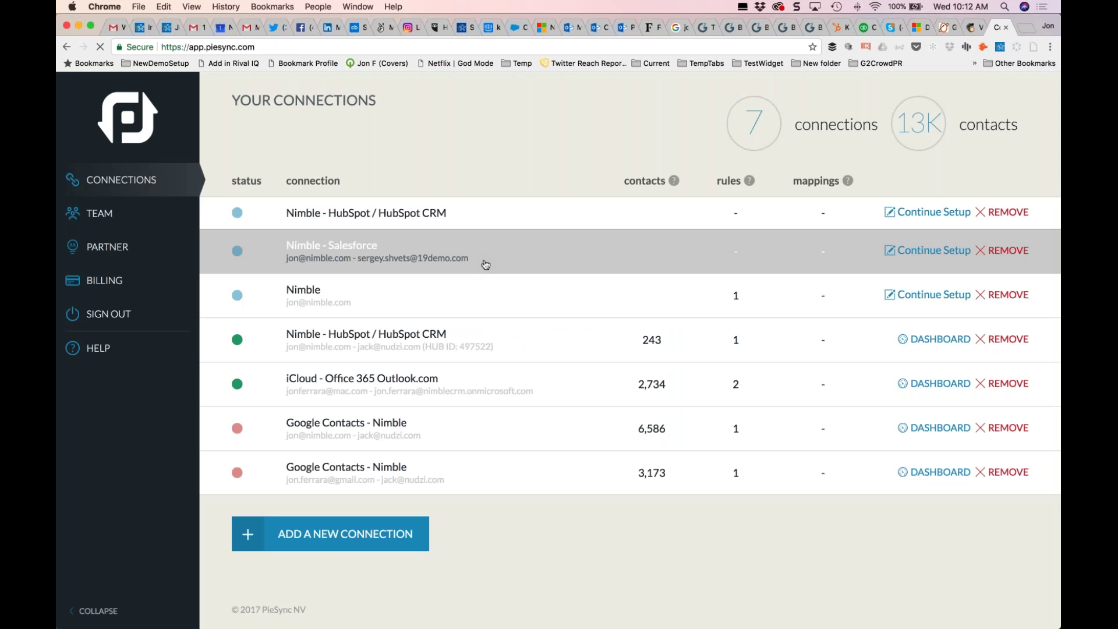